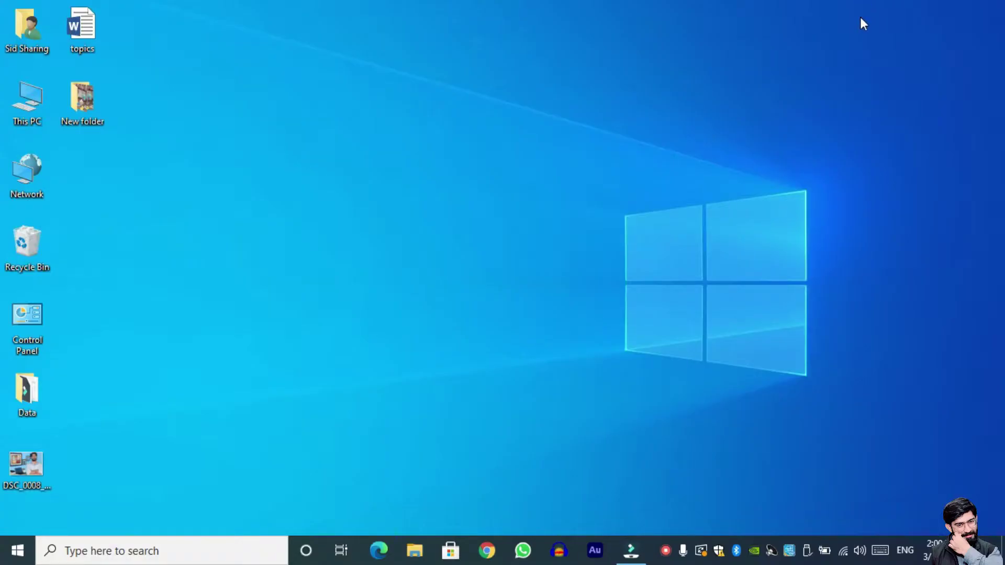
Open Task Manager, display the list of startup programs and maximize the window
right_click(708, 536)
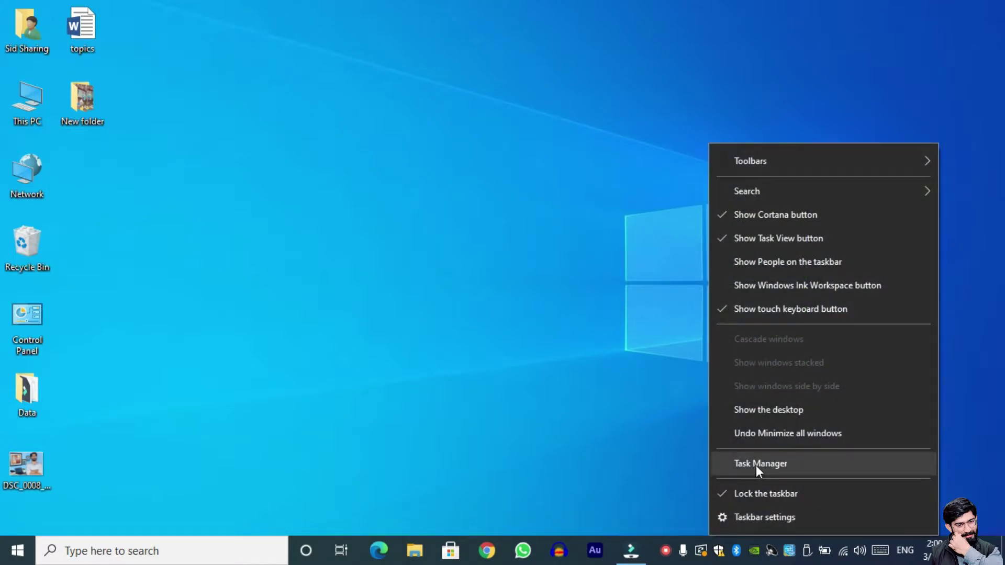
left_click(756, 466)
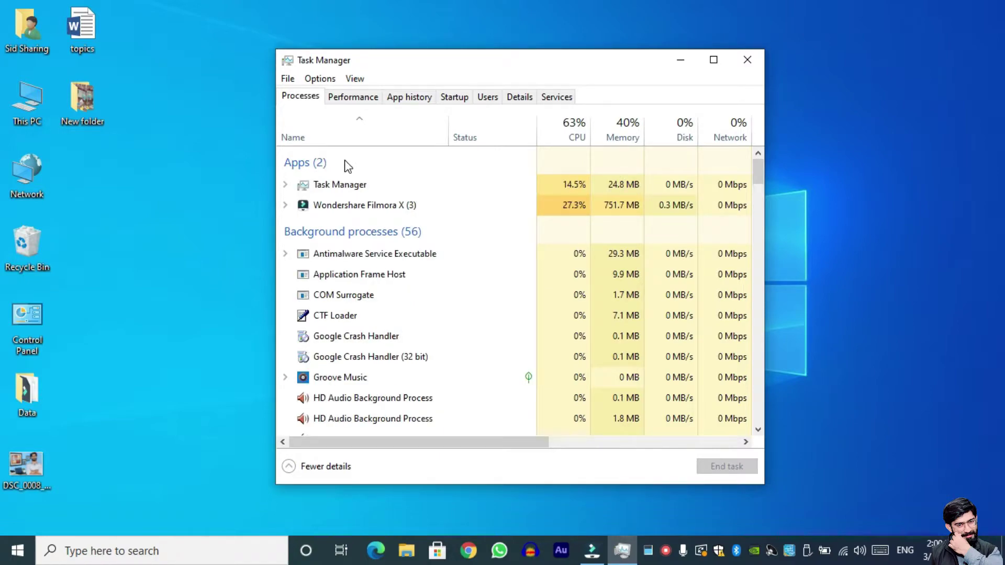
left_click(459, 104)
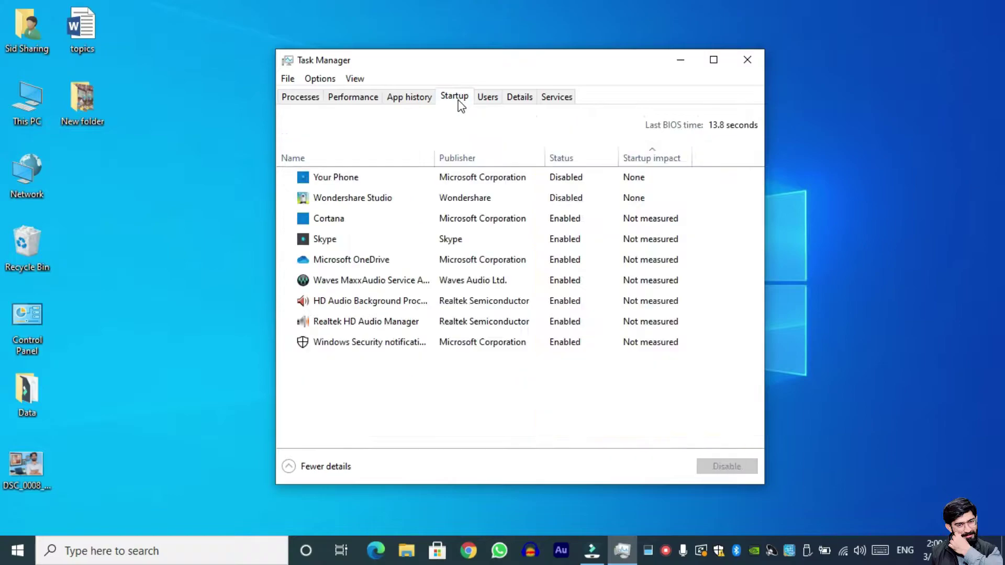
double_click(453, 64)
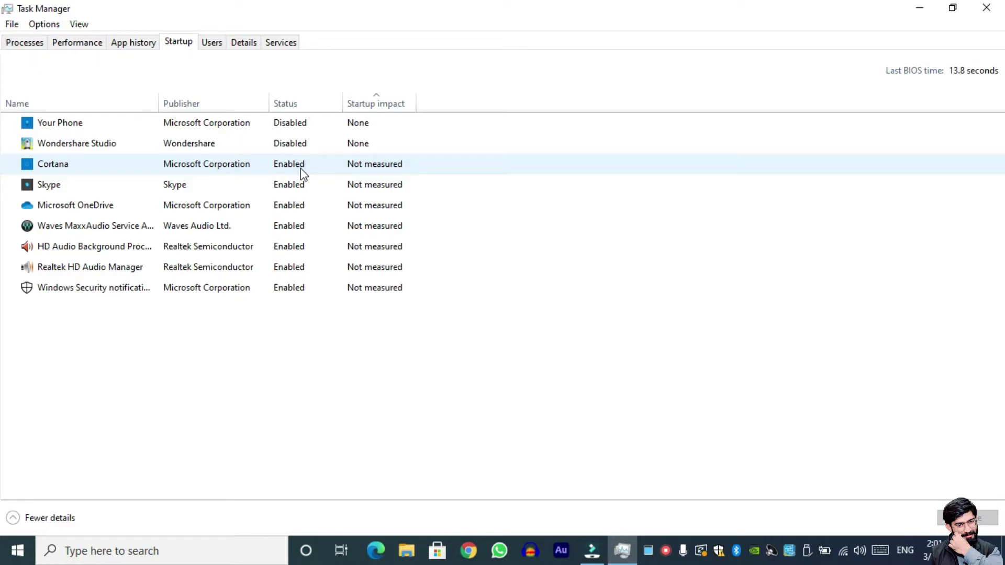
Disable Microsoft OneDrive and Skype from launching at Windows startup
left_click(85, 210)
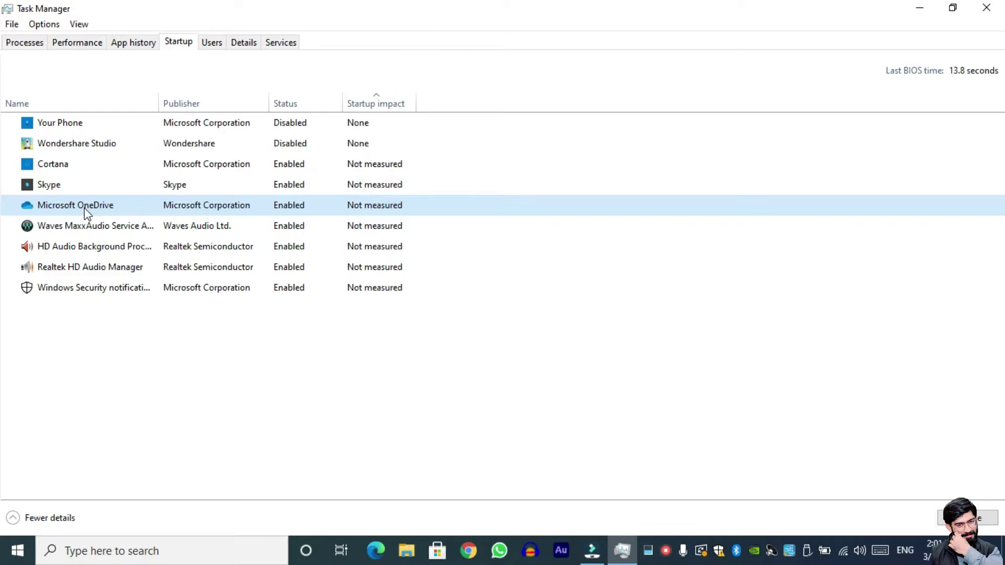
right_click(254, 209)
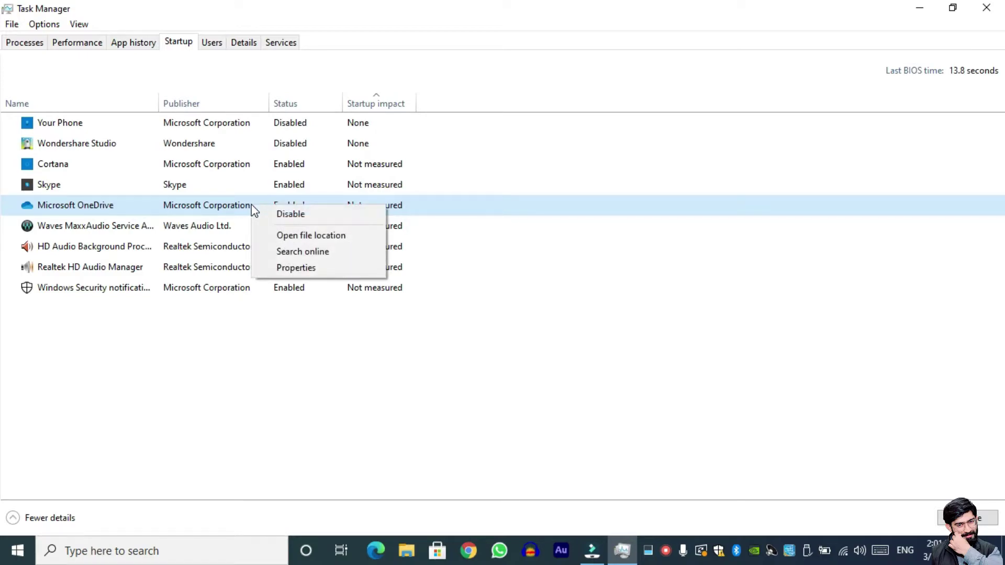
left_click(262, 215)
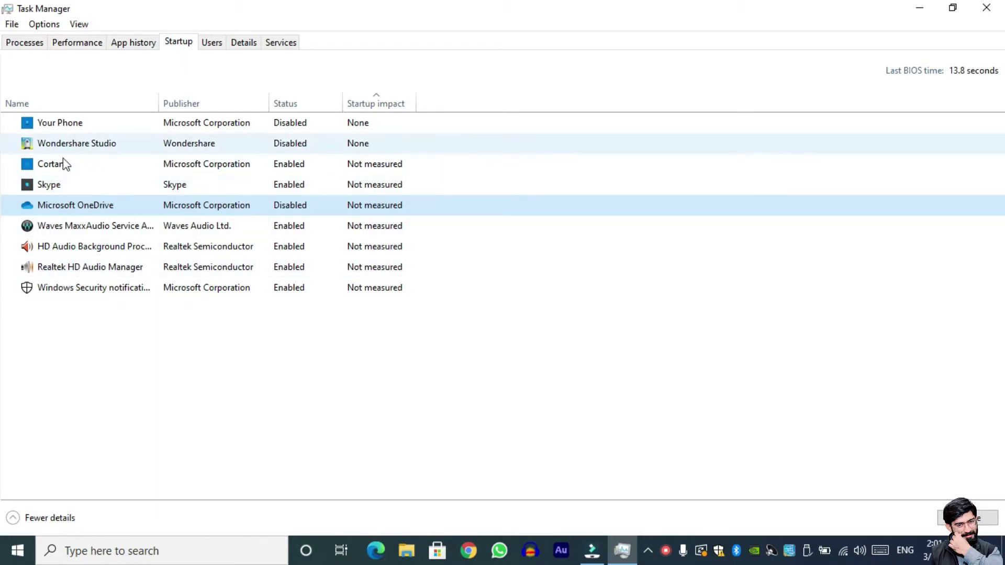
left_click(288, 185)
right_click(254, 189)
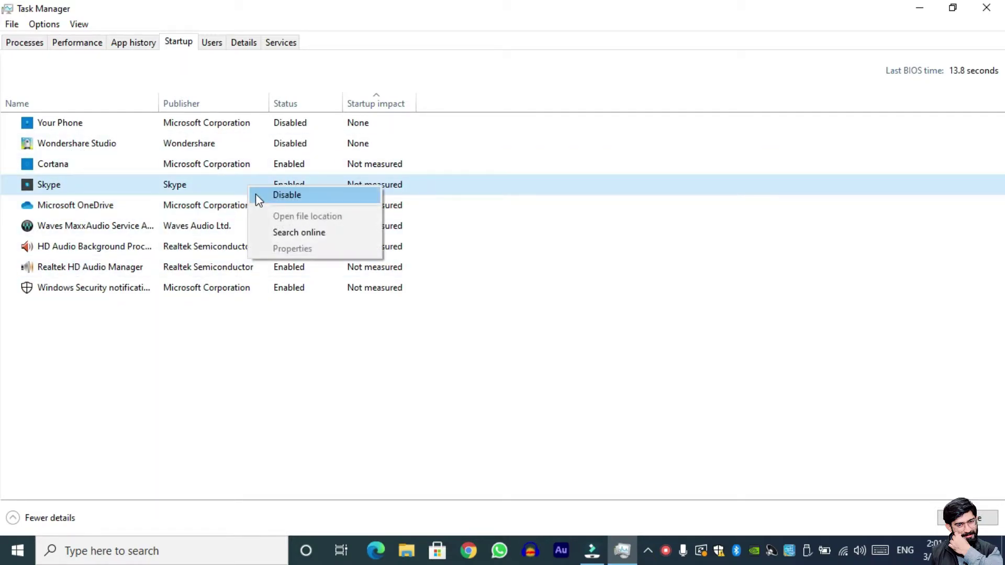
left_click(280, 195)
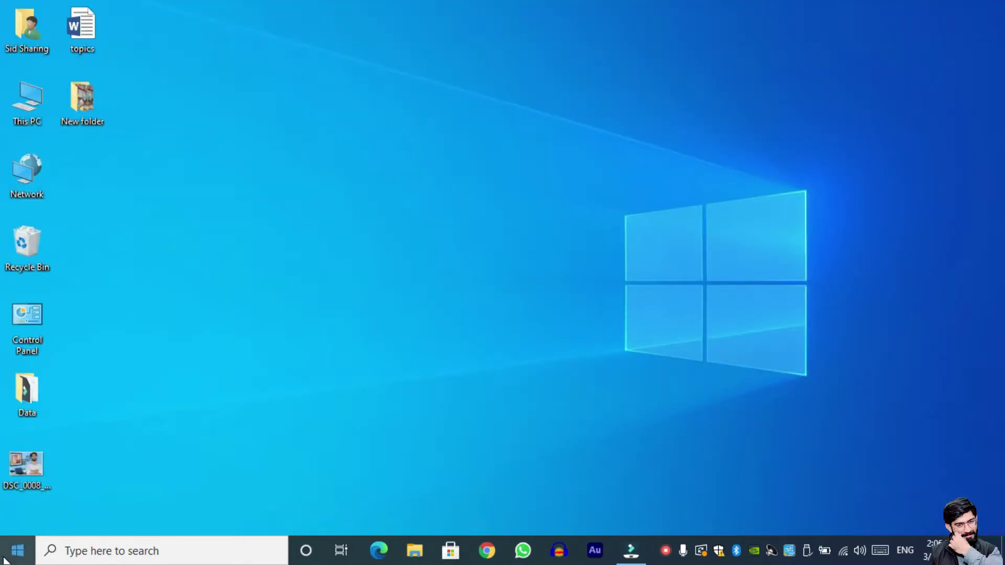
Search Windows for "back" and open the Background apps settings
left_click(6, 557)
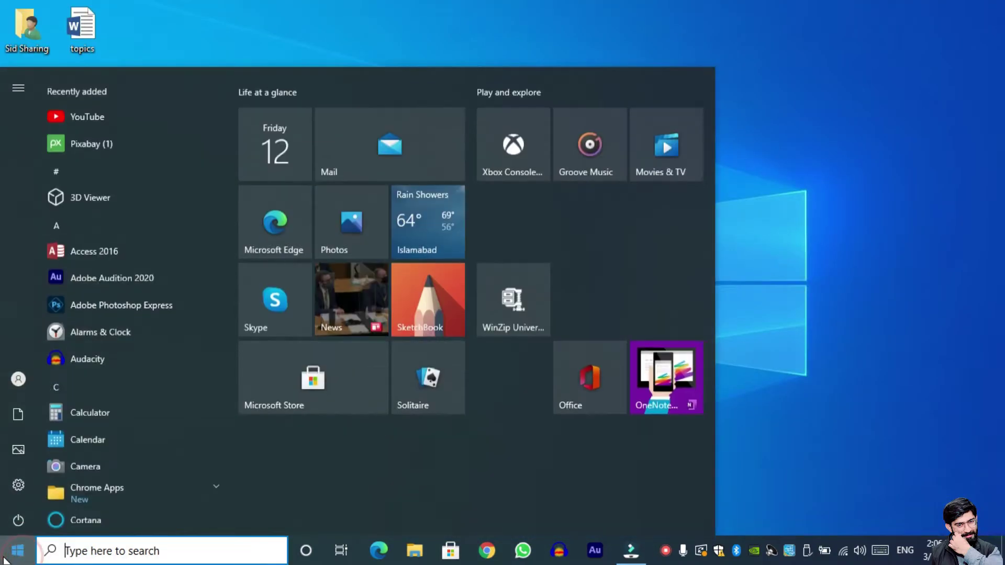
type("b")
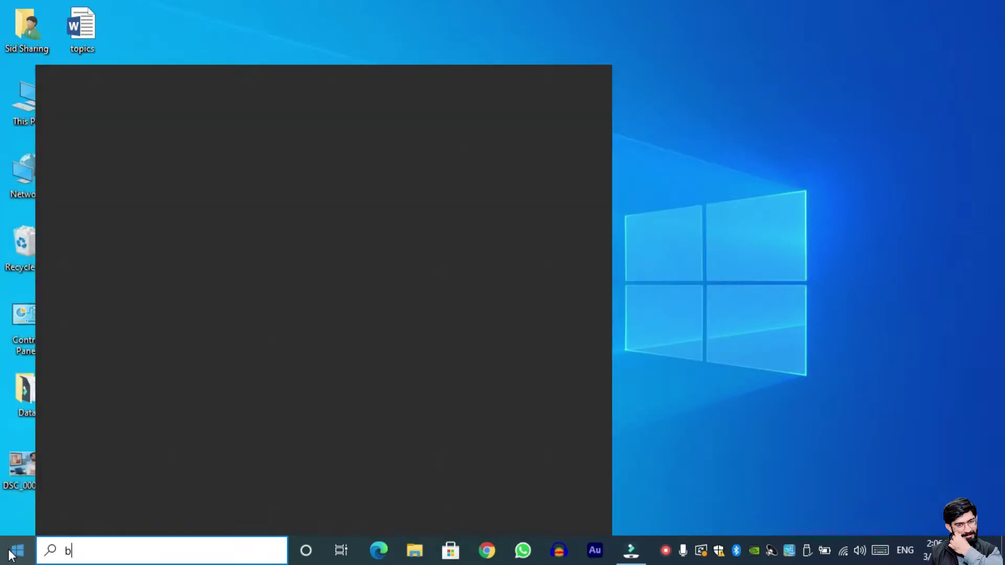
type("ack")
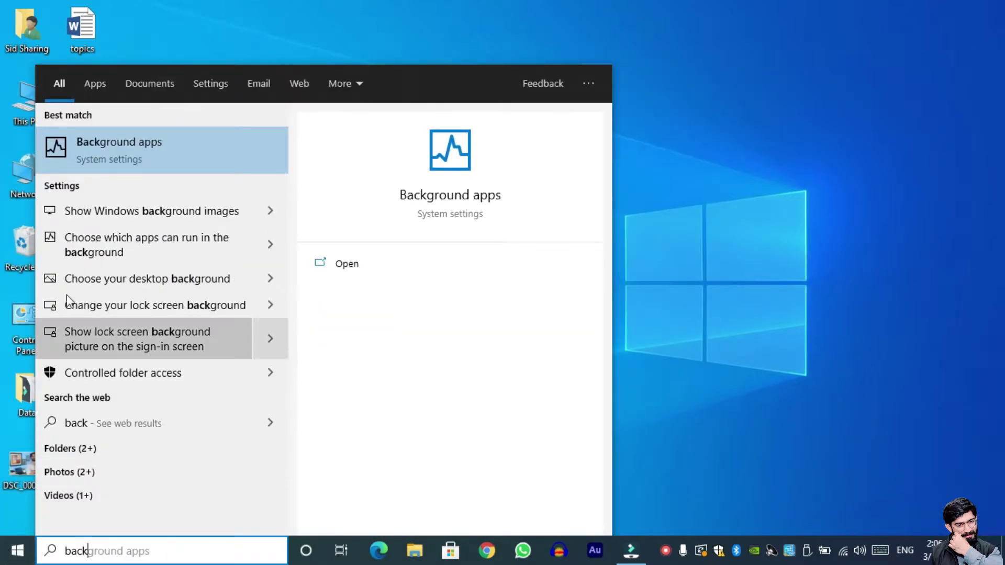
left_click(171, 150)
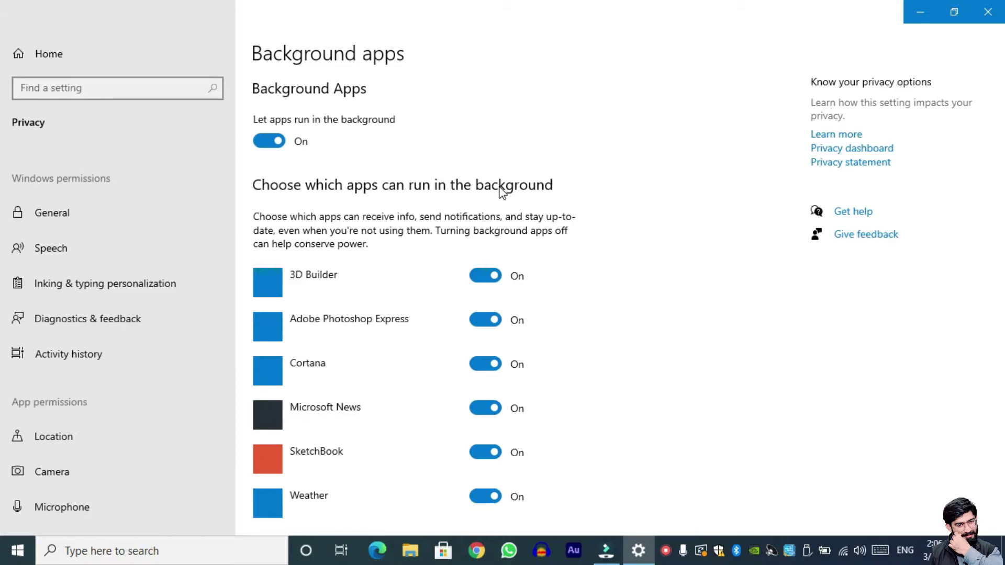
Turn off background activity for Groove Music and Mail and Calendar, and switch off letting apps run in the background altogether
scroll(503, 193, "down", 15)
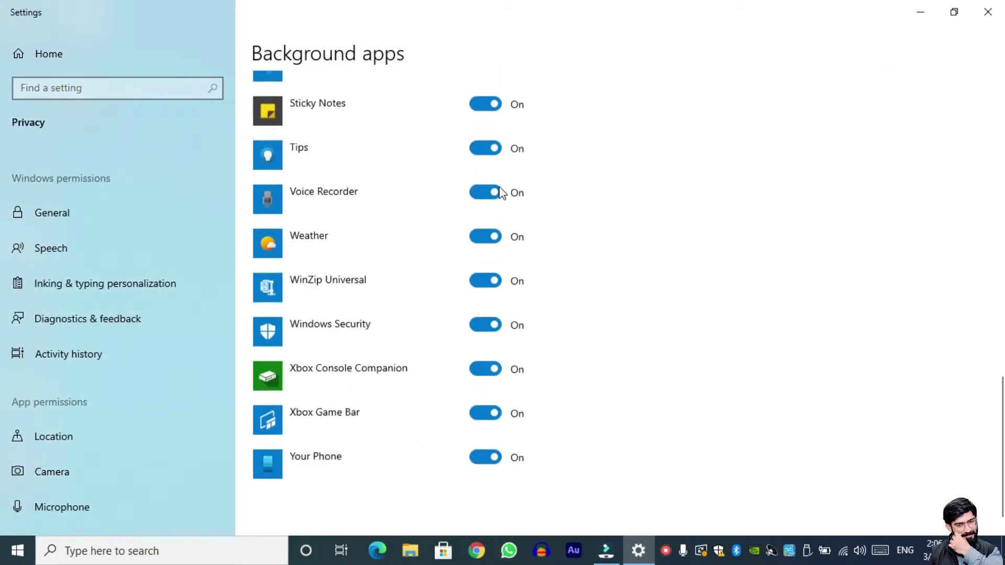
scroll(503, 192, "up", 15)
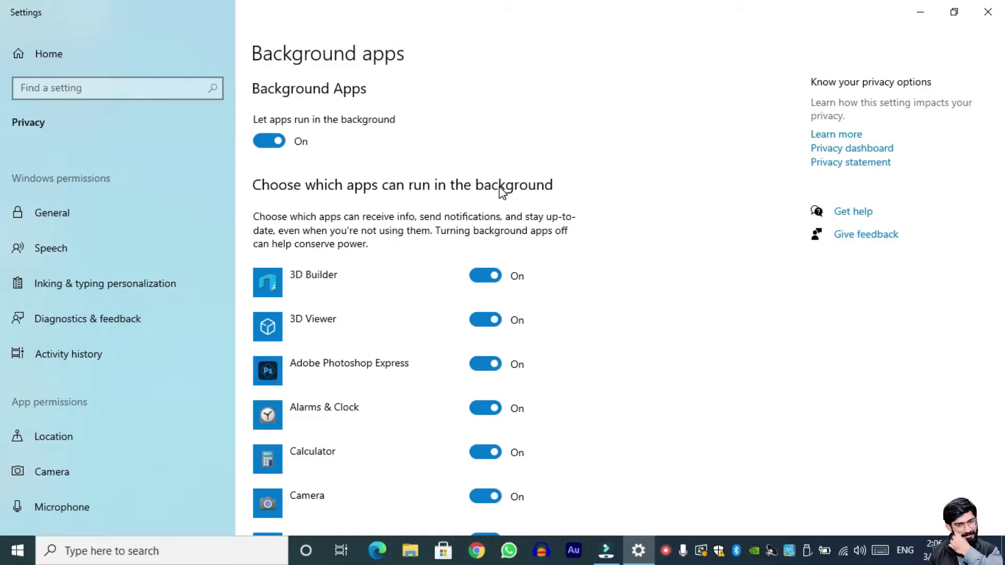
scroll(523, 291, "down", 10)
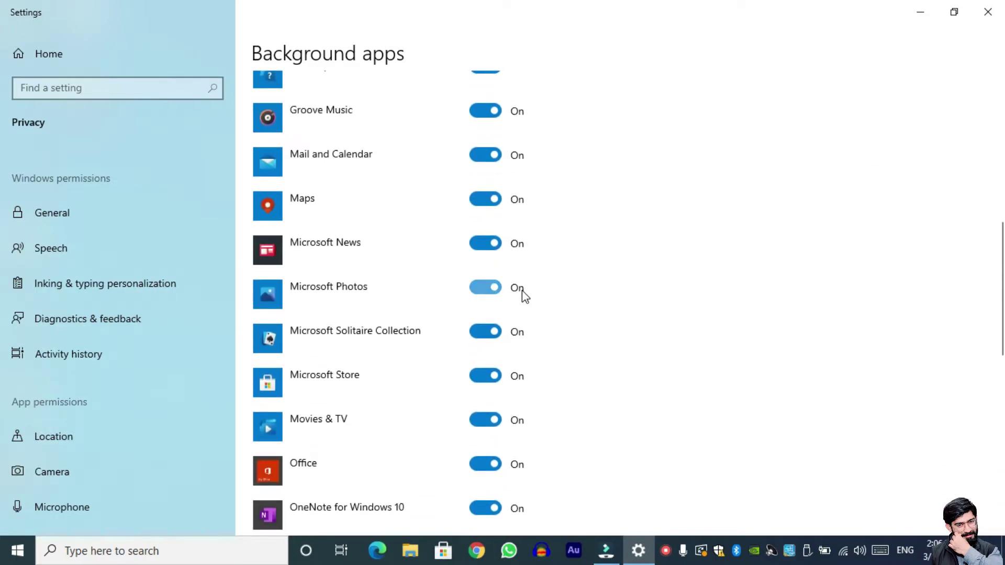
scroll(523, 290, "up", 10)
scroll(522, 290, "down", 7)
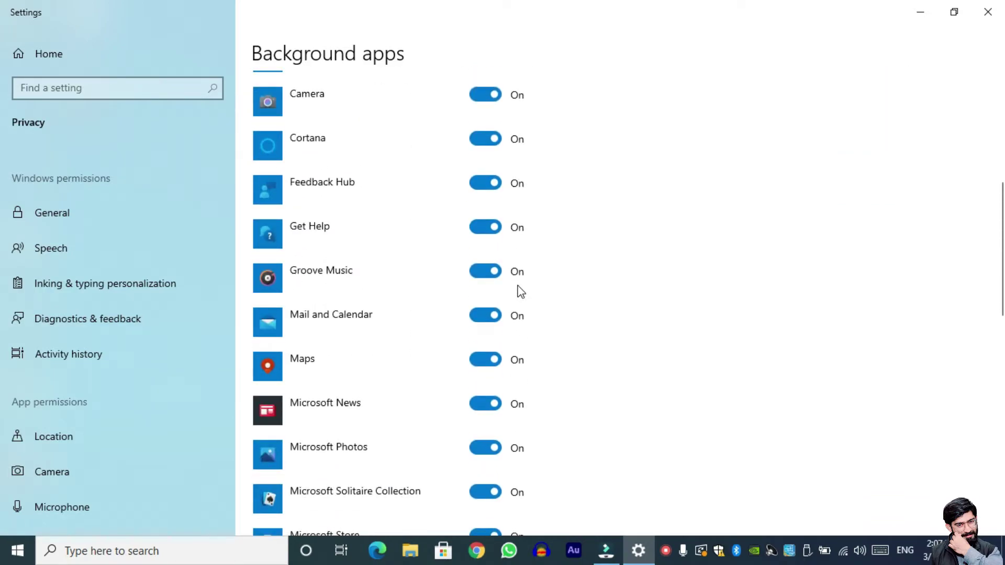
left_click(484, 271)
left_click(485, 316)
scroll(484, 364, "up", 8)
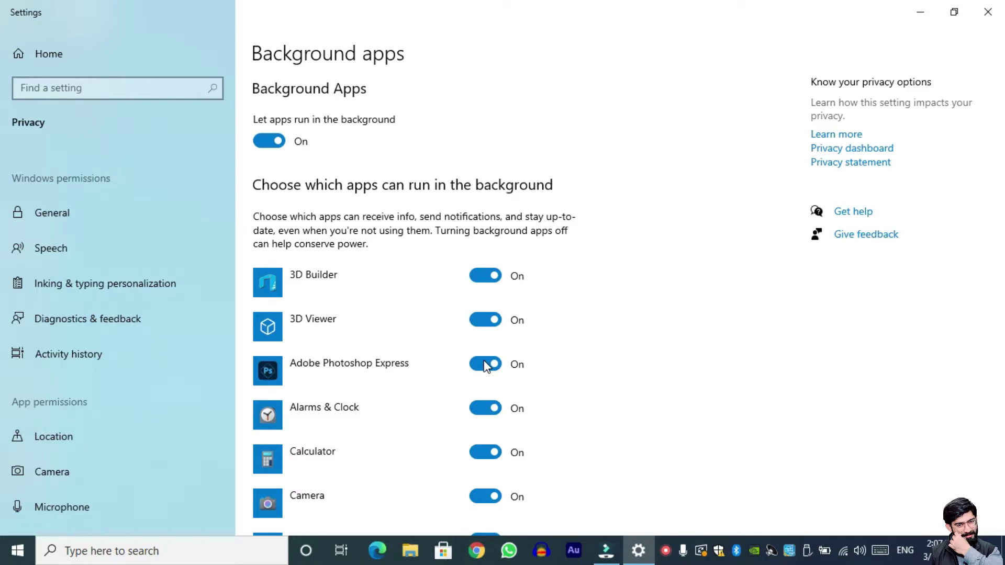
left_click(265, 143)
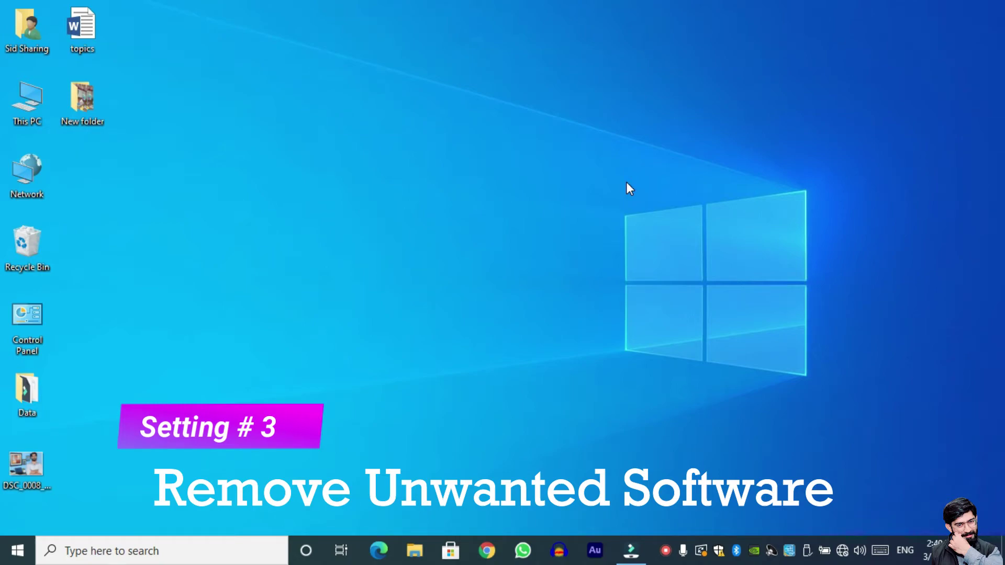
Search Windows for "add" and open the Add or remove programs settings
left_click(19, 550)
type("add")
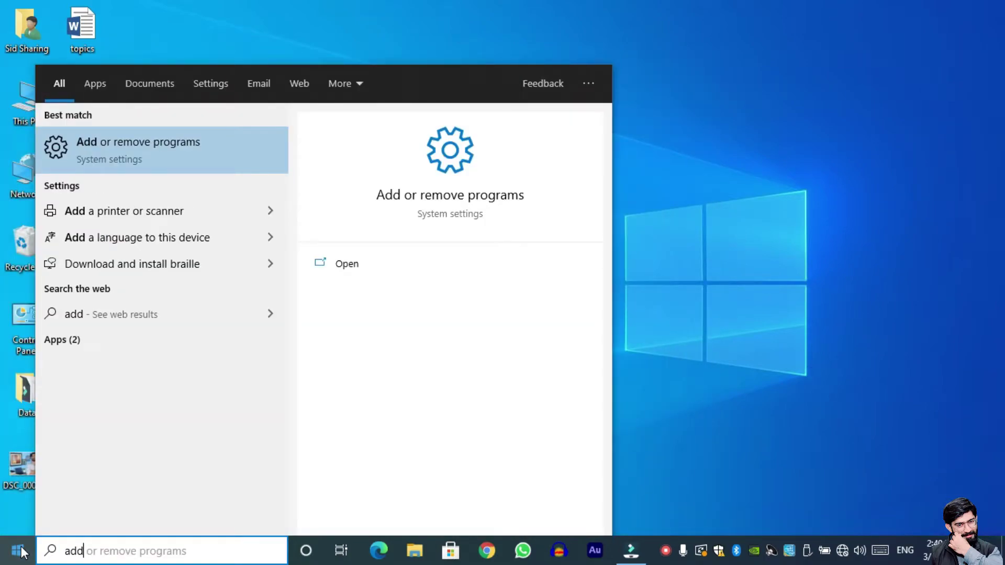
key("Return")
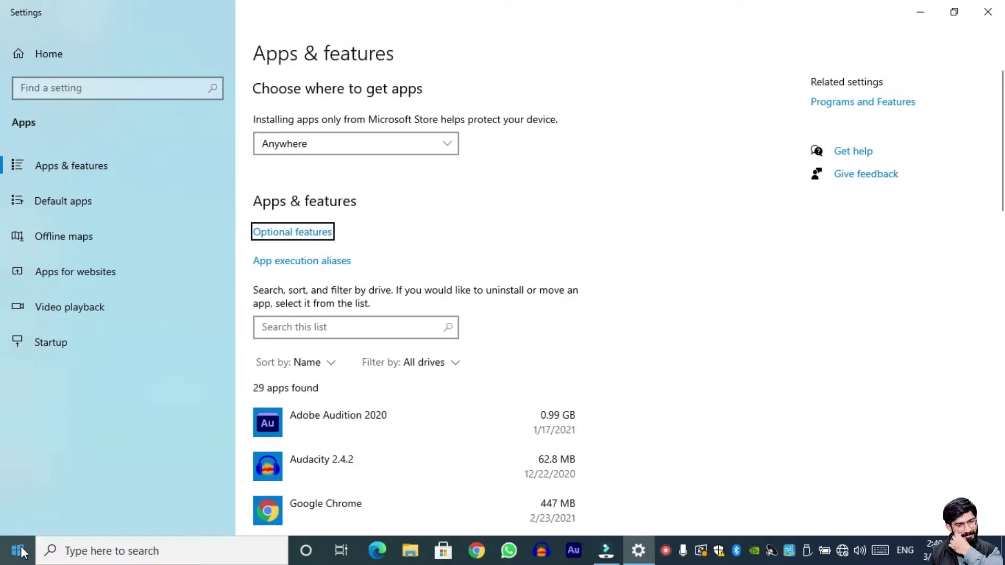
Look through the installed apps for unwanted software and show the uninstall option for Adobe Audition 2020
scroll(437, 381, "down", 10)
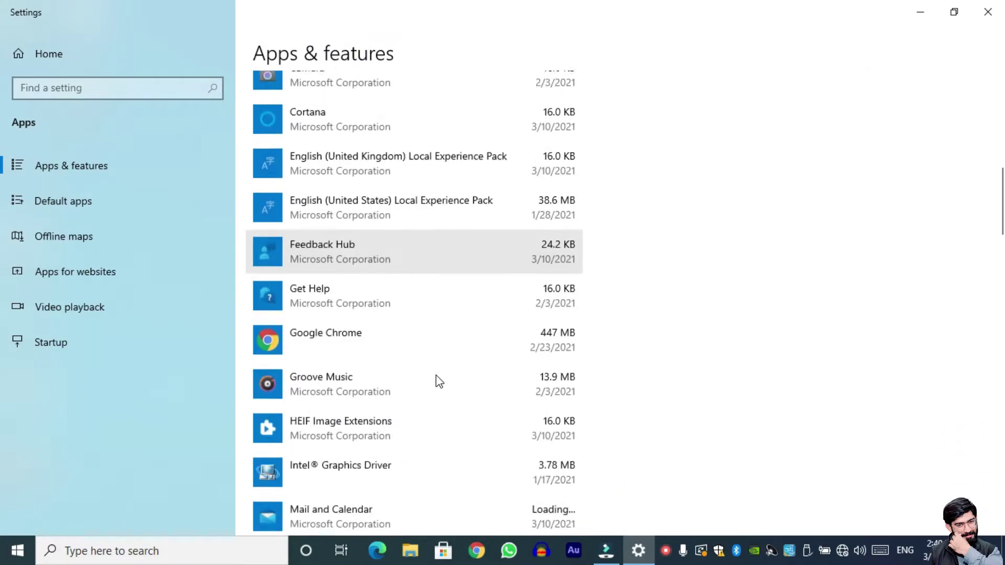
scroll(438, 381, "up", 6)
scroll(439, 381, "up", 4)
scroll(457, 340, "down", 7)
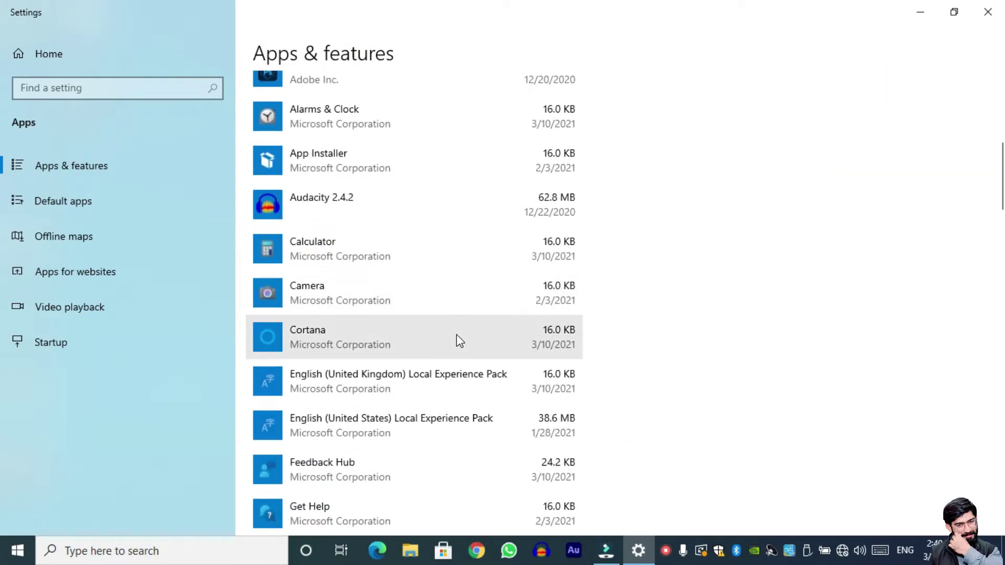
scroll(457, 337, "down", 3)
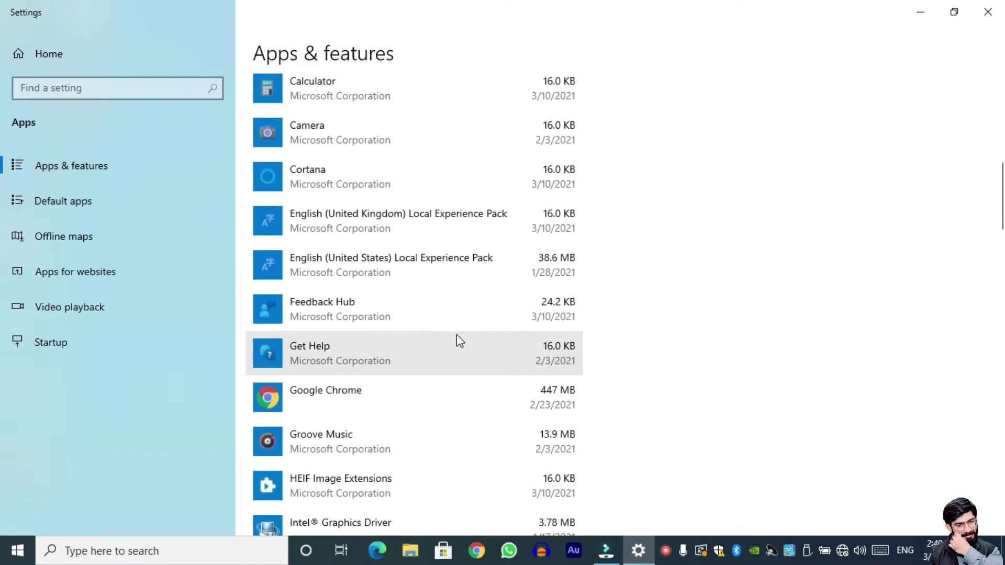
scroll(453, 310, "down", 3)
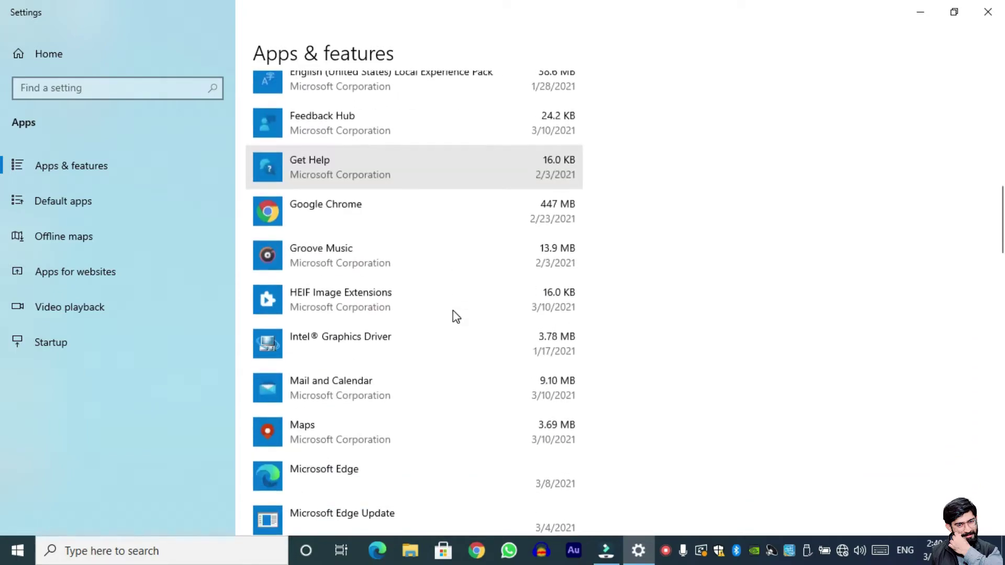
scroll(504, 244, "up", 10)
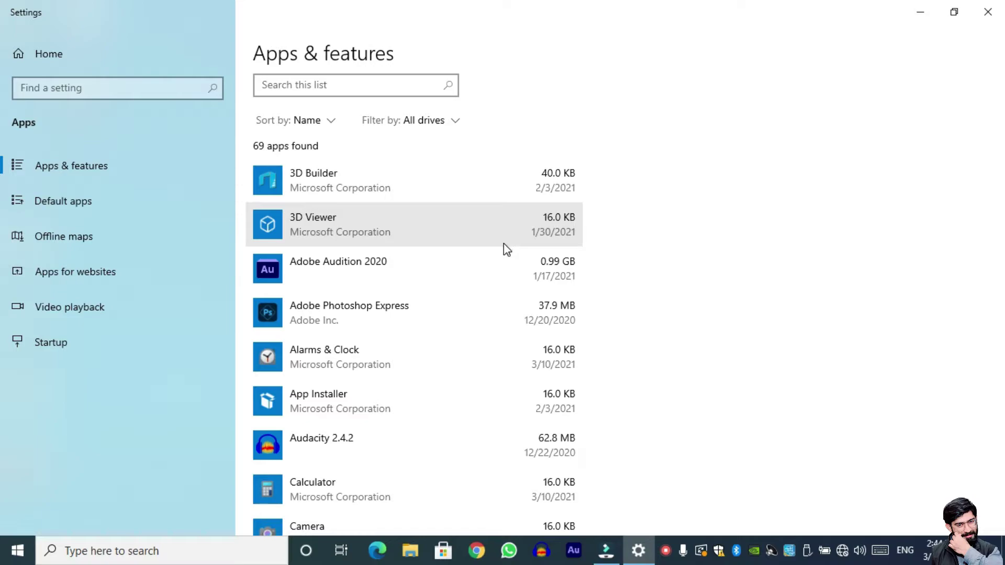
left_click(335, 271)
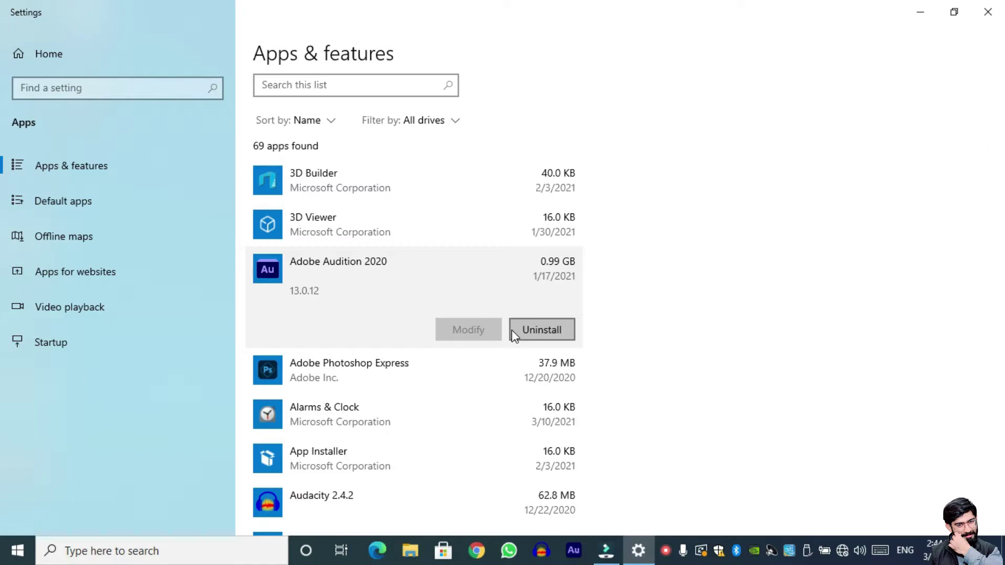
scroll(482, 244, "down", 10)
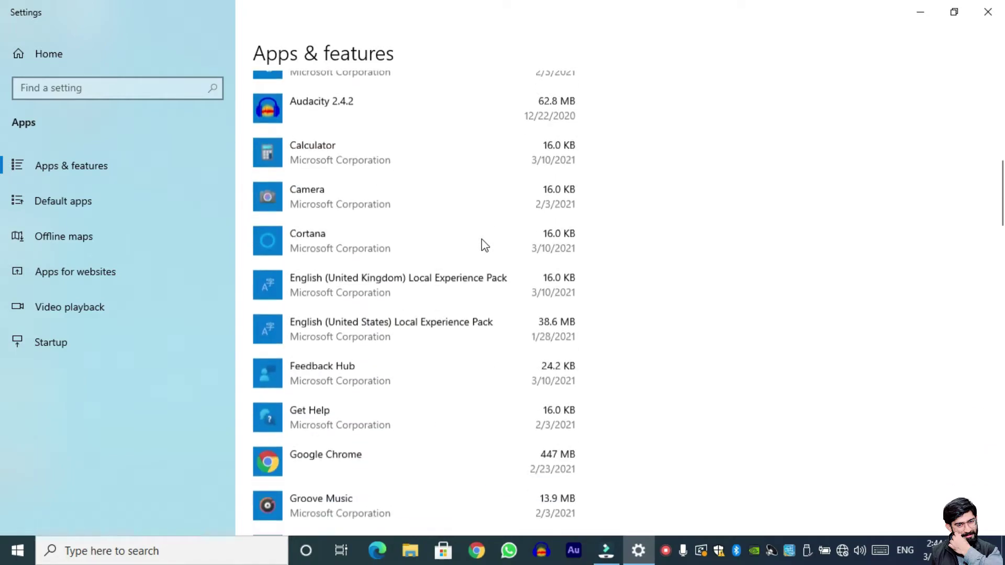
scroll(485, 245, "down", 20)
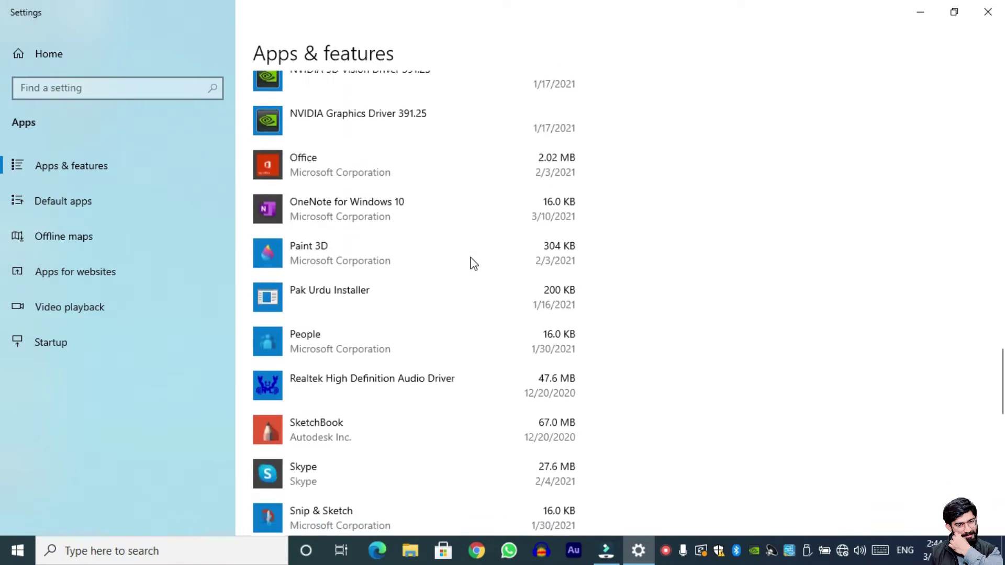
scroll(475, 271, "down", 10)
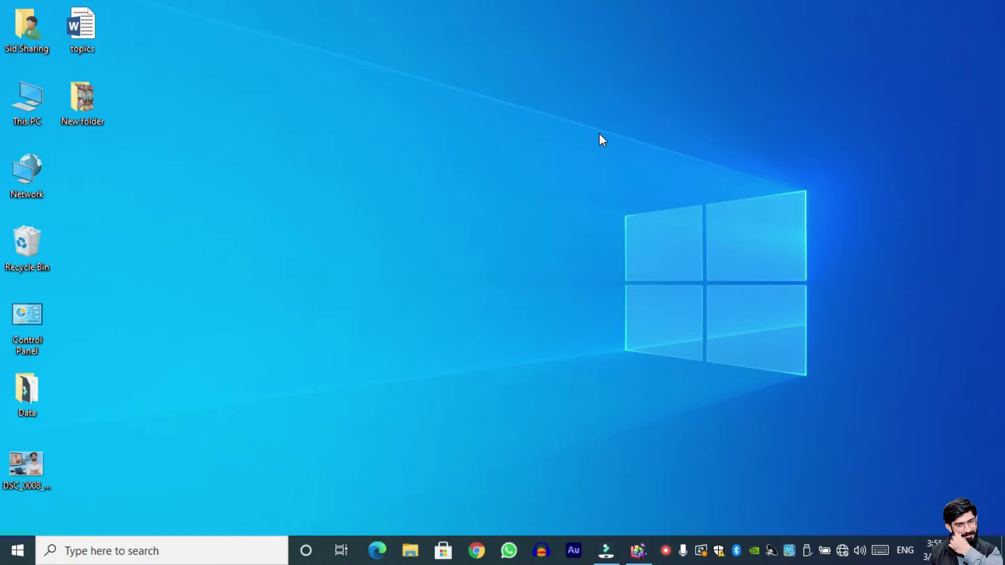
Search Windows for "up", open Check for updates, and examine the advanced Windows Update options
left_click(16, 554)
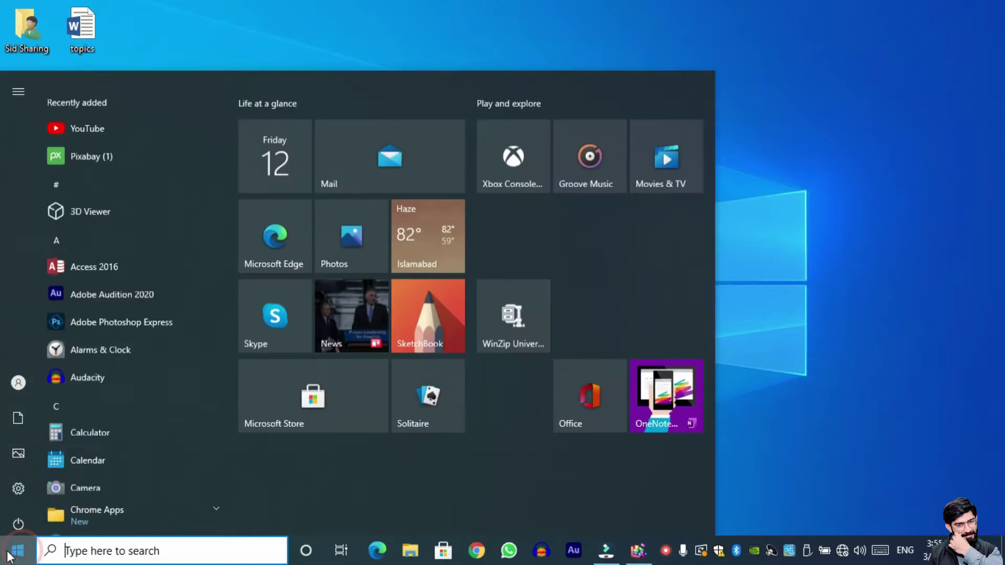
type("up")
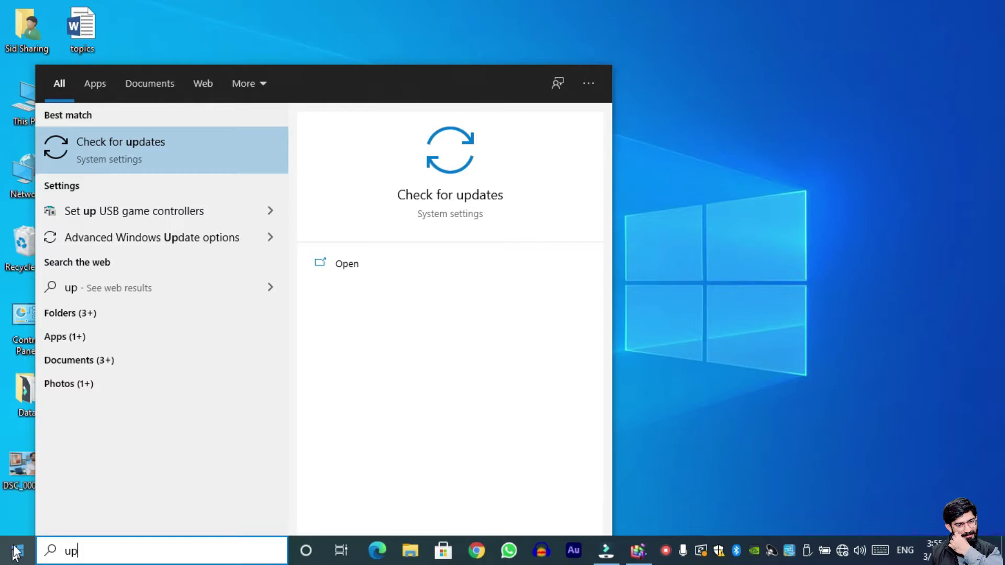
left_click(135, 145)
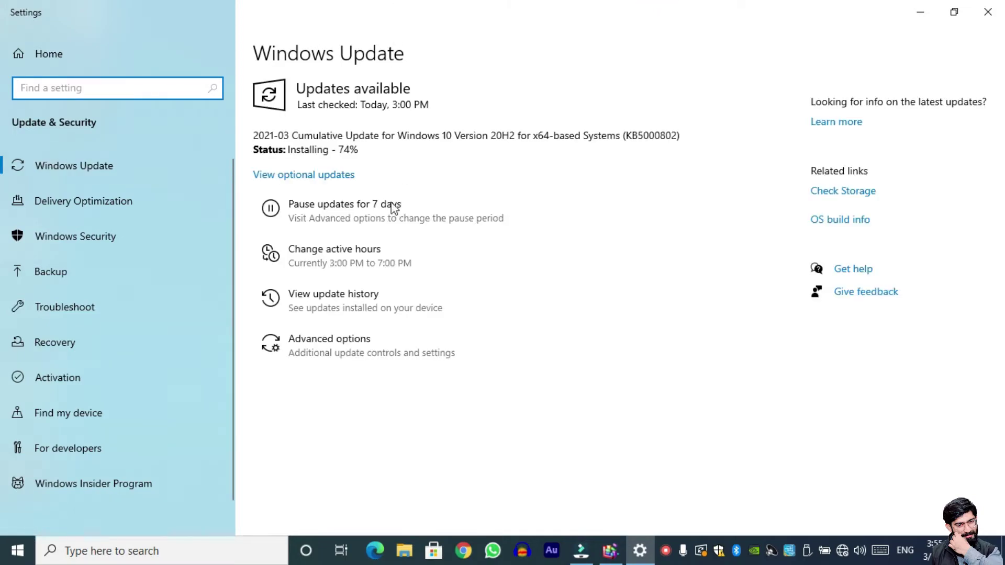
left_click(332, 350)
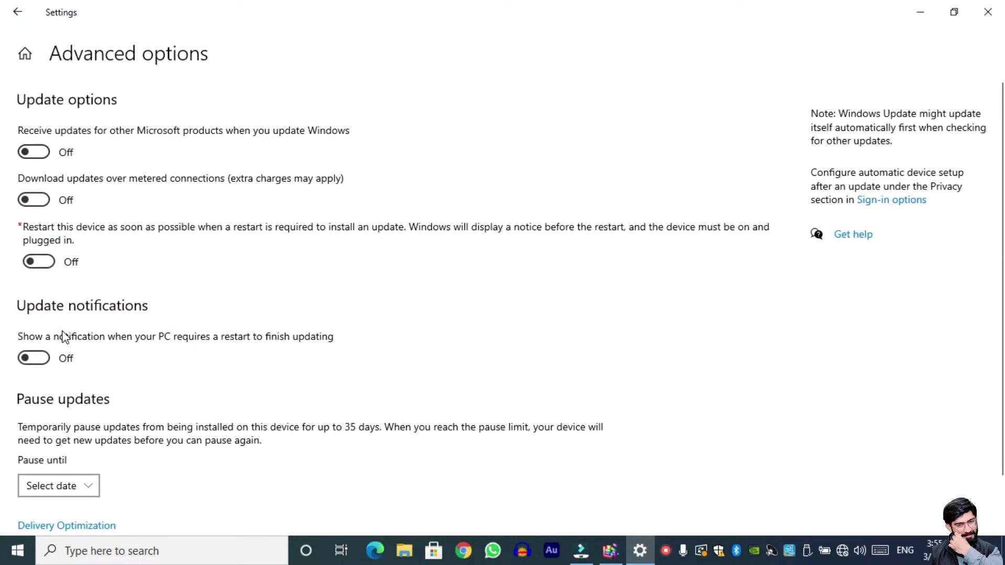
left_click(16, 13)
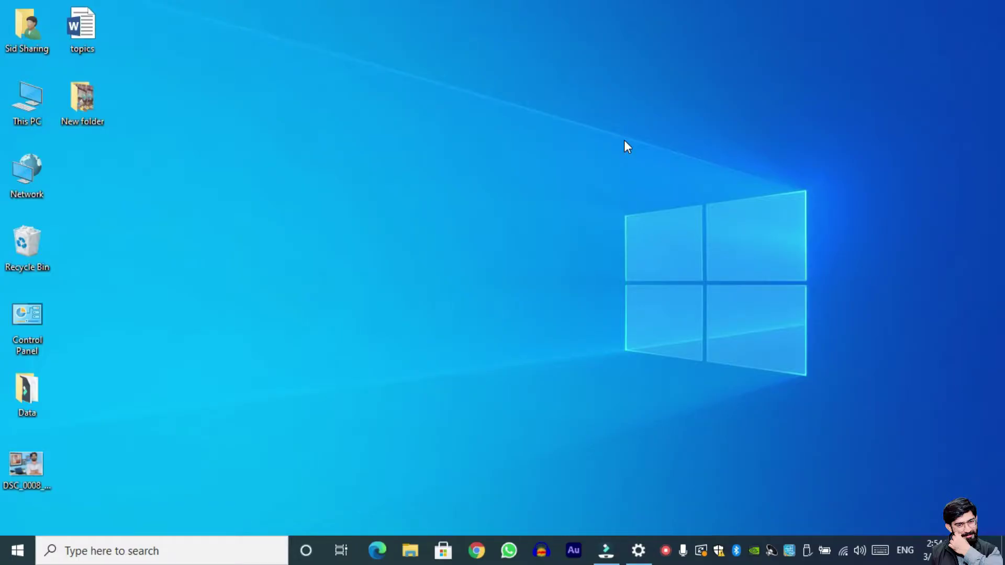
Search Windows for "de", open Device Manager, and list the display adapters
key("super")
type("de")
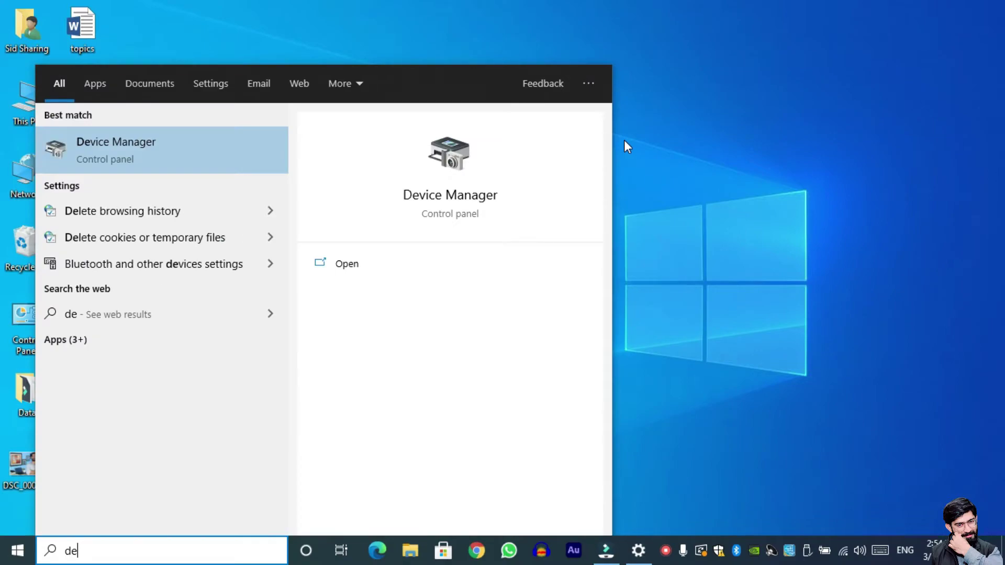
key("Return")
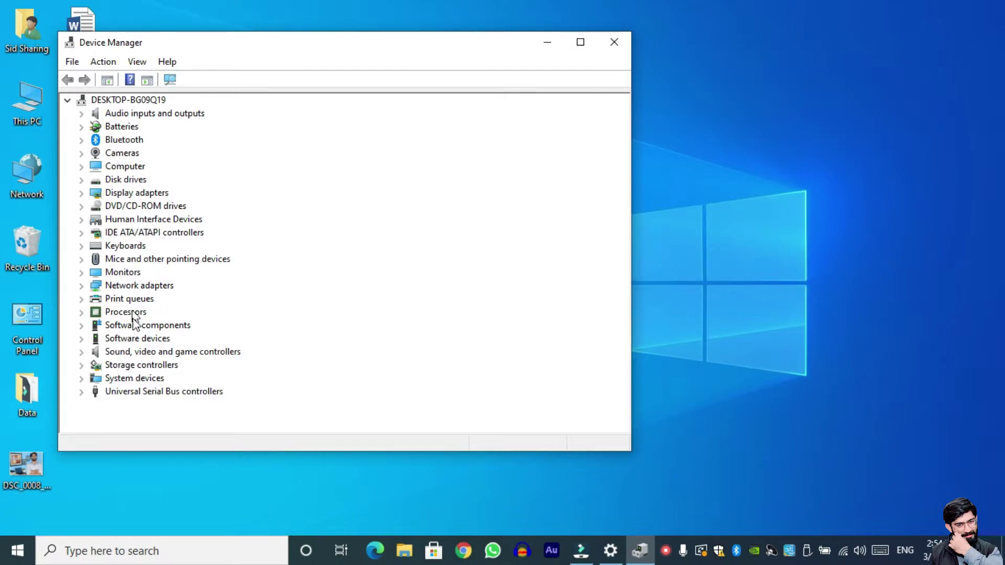
left_click(81, 194)
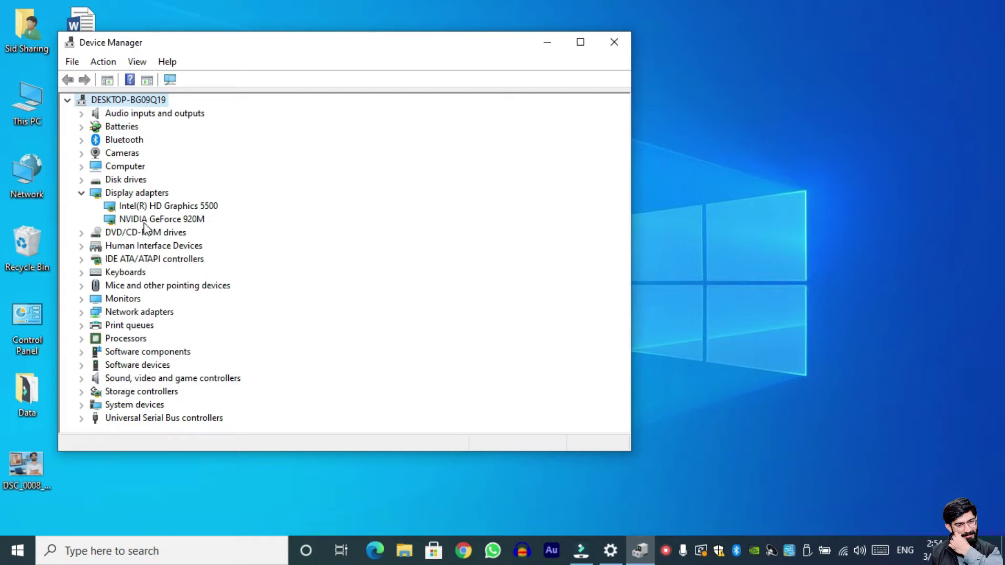
Run an automatic driver search for the Intel(R) HD Graphics 5500 adapter and close the driver update window
right_click(136, 208)
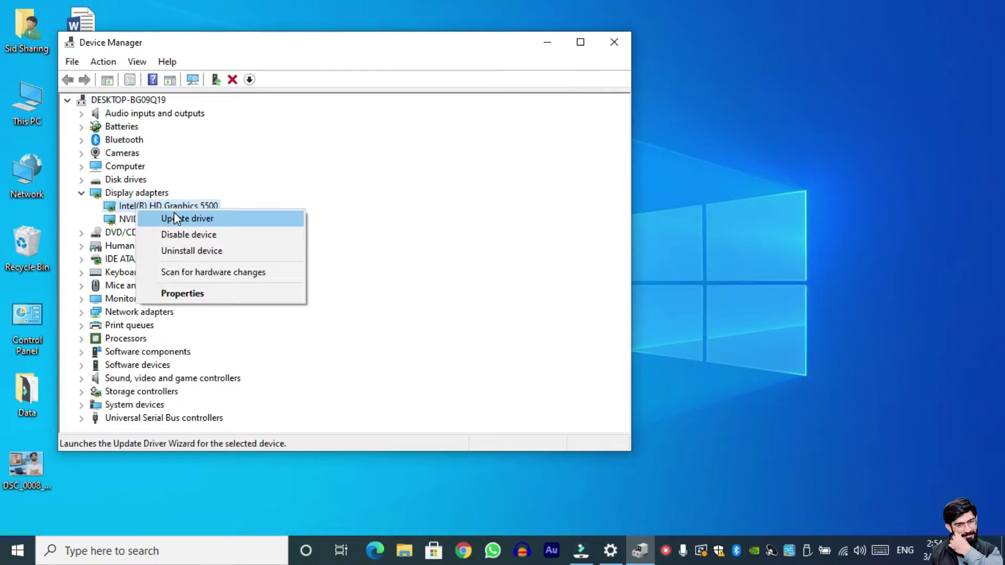
left_click(188, 222)
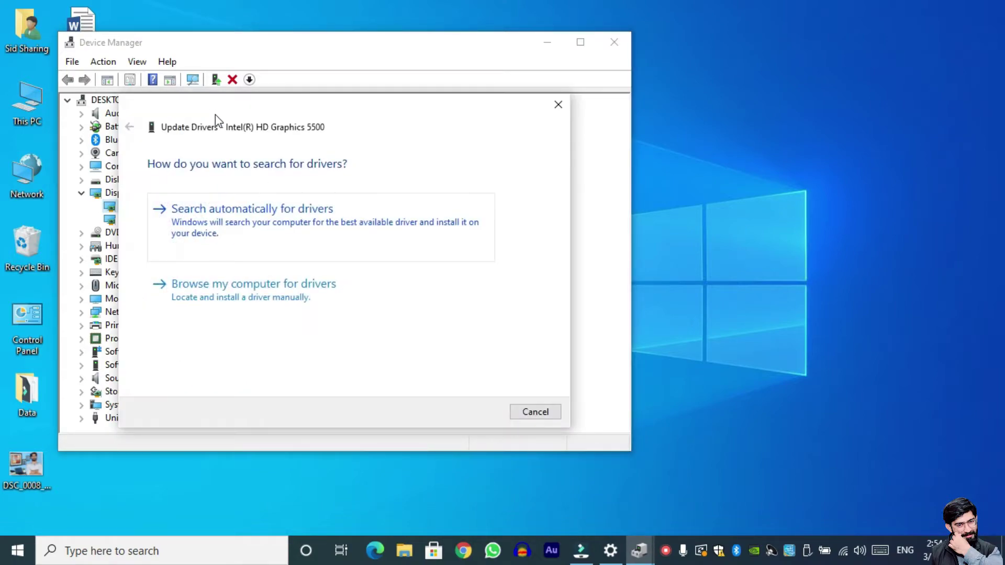
left_click_drag(225, 115, 464, 124)
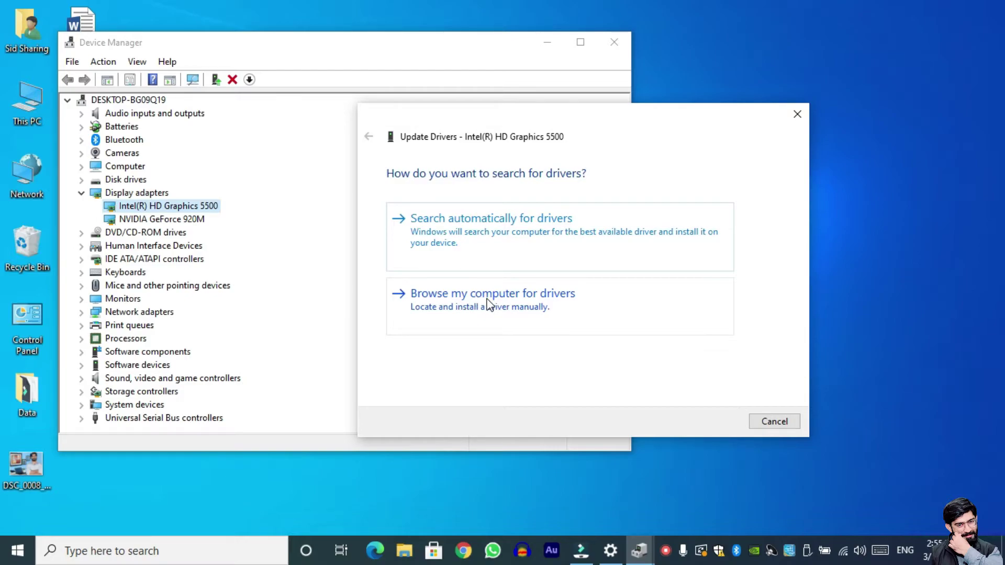
left_click(520, 240)
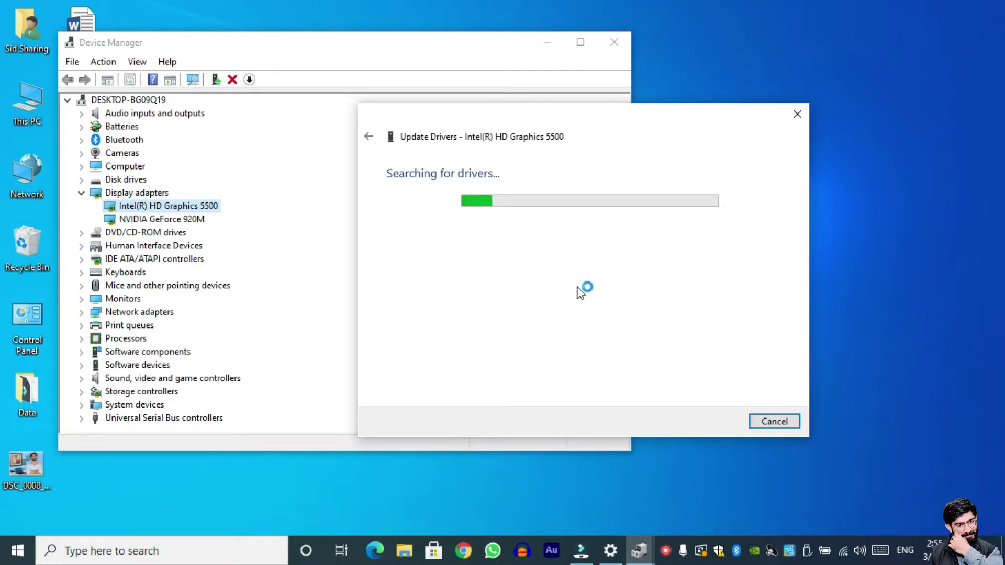
left_click(794, 422)
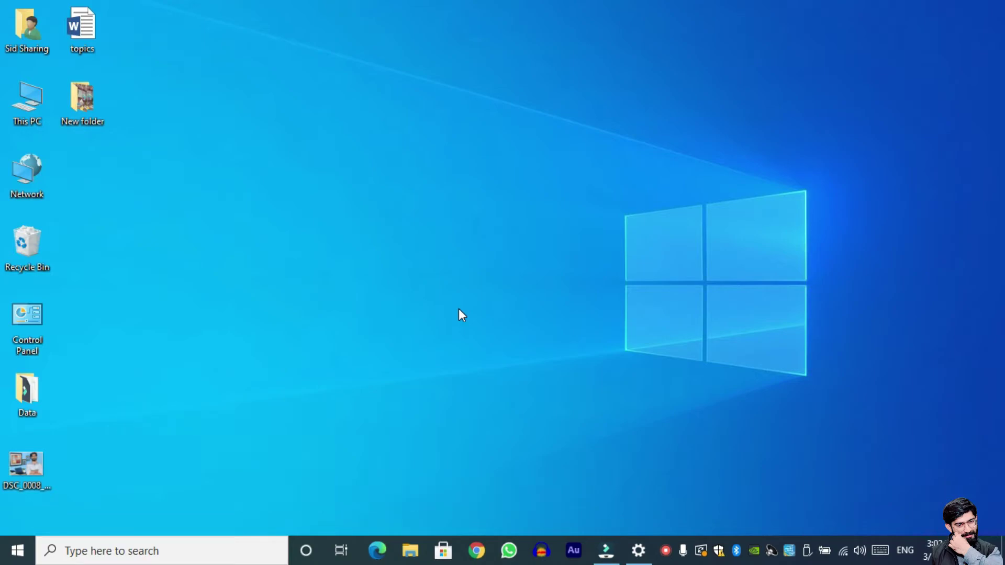
Search Windows for "dis", open Disk Cleanup, and select the C: drive for cleaning
key("super")
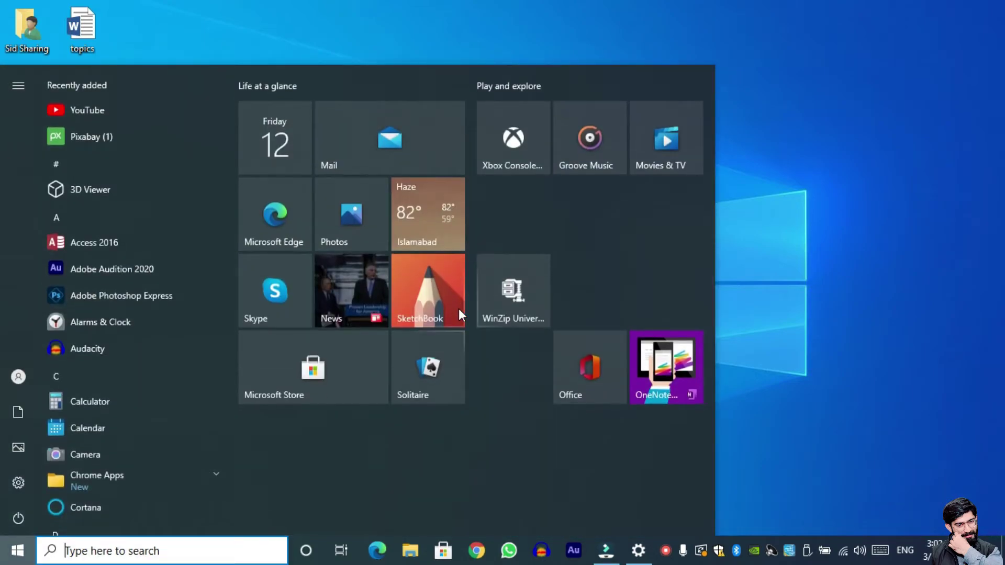
type("dis")
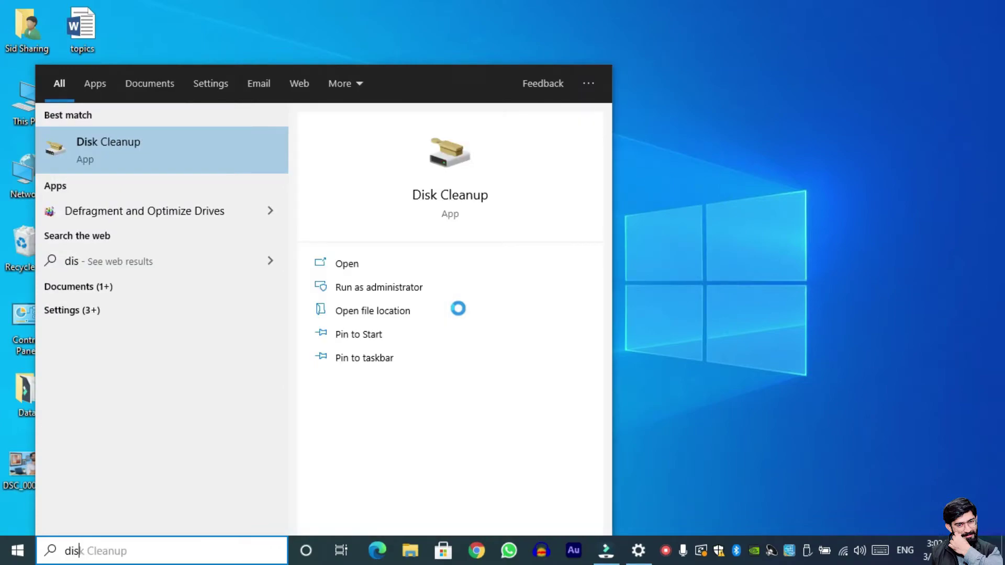
key("Return")
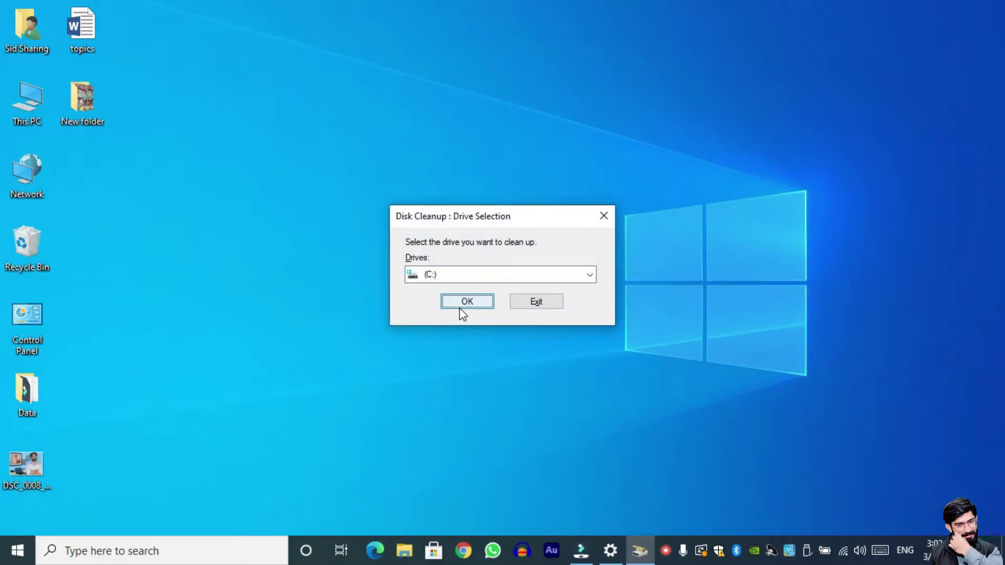
left_click(497, 278)
left_click(455, 289)
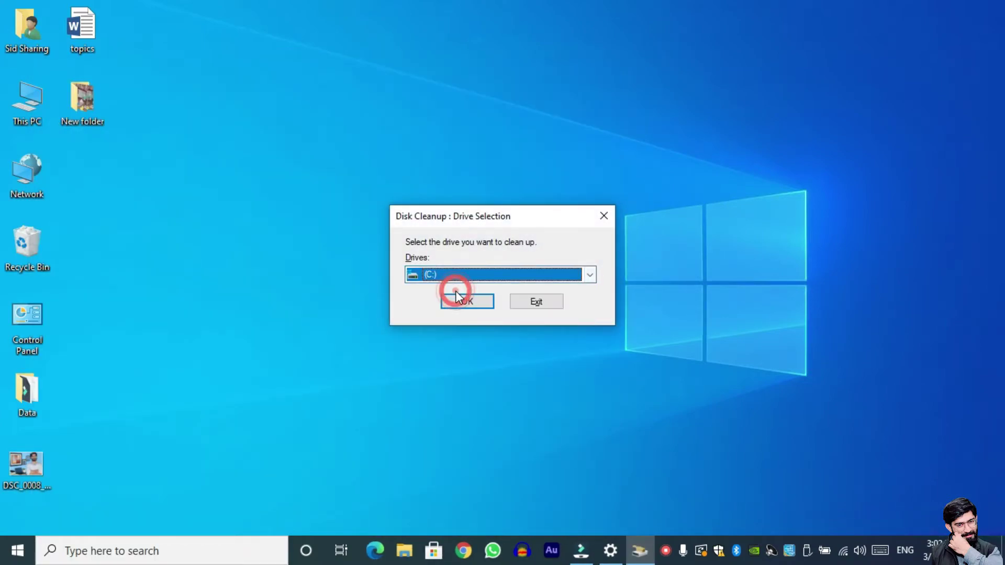
left_click(460, 303)
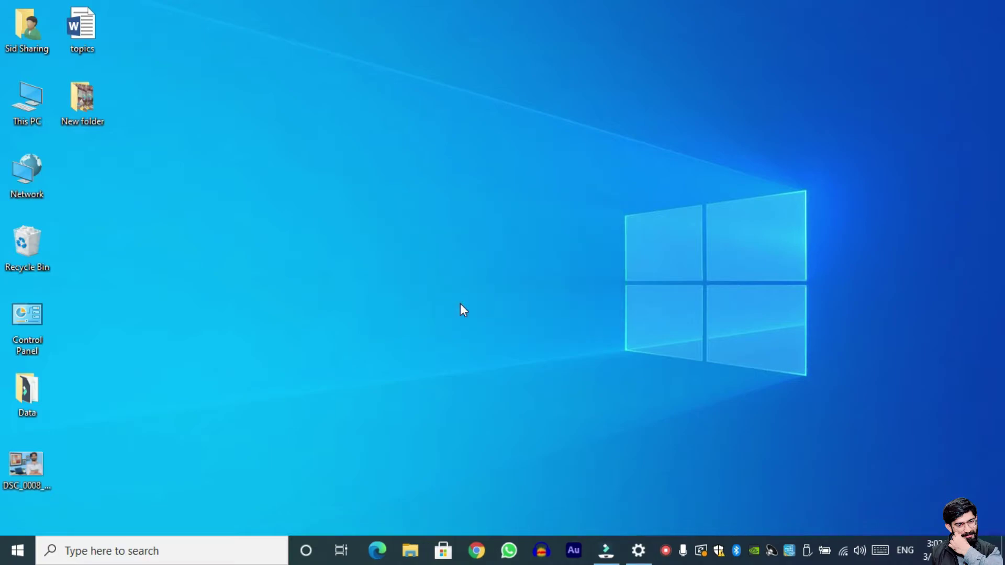
Review the files to delete on C: and mark Temporary files and Recycle Bin for removal
scroll(173, 269, "down", 1)
scroll(173, 267, "up", 1)
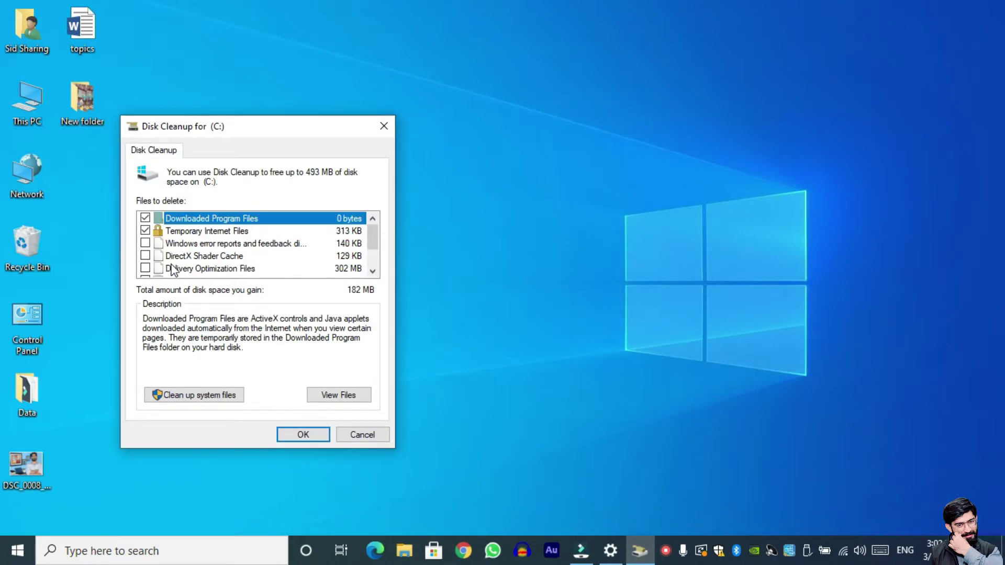
scroll(163, 247, "down", 1)
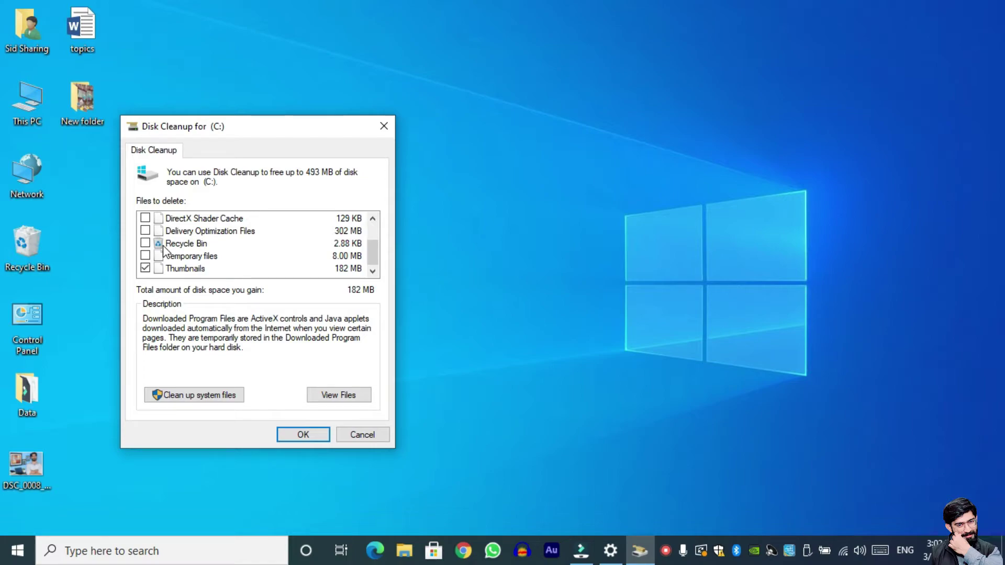
scroll(162, 247, "up", 1)
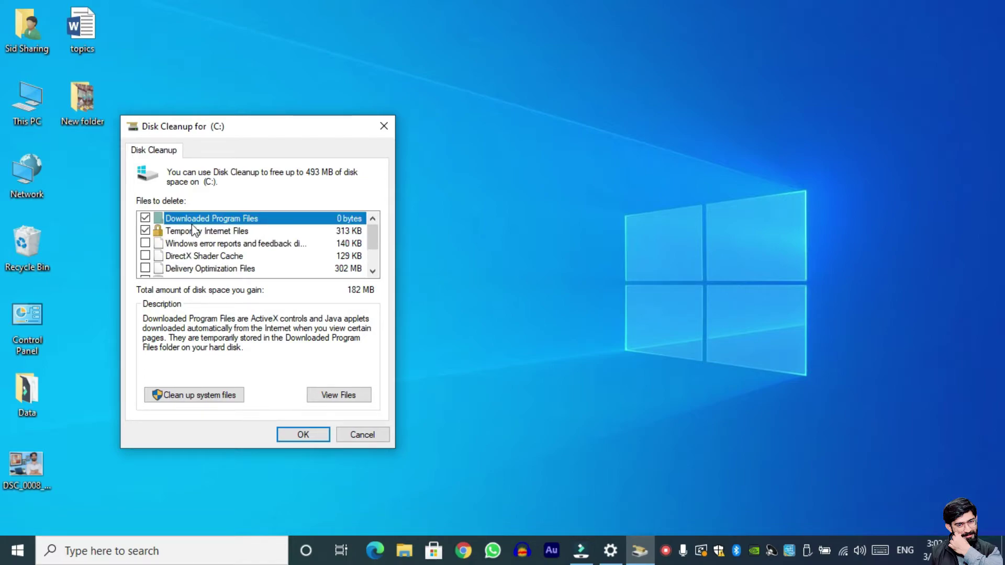
scroll(227, 241, "down", 1)
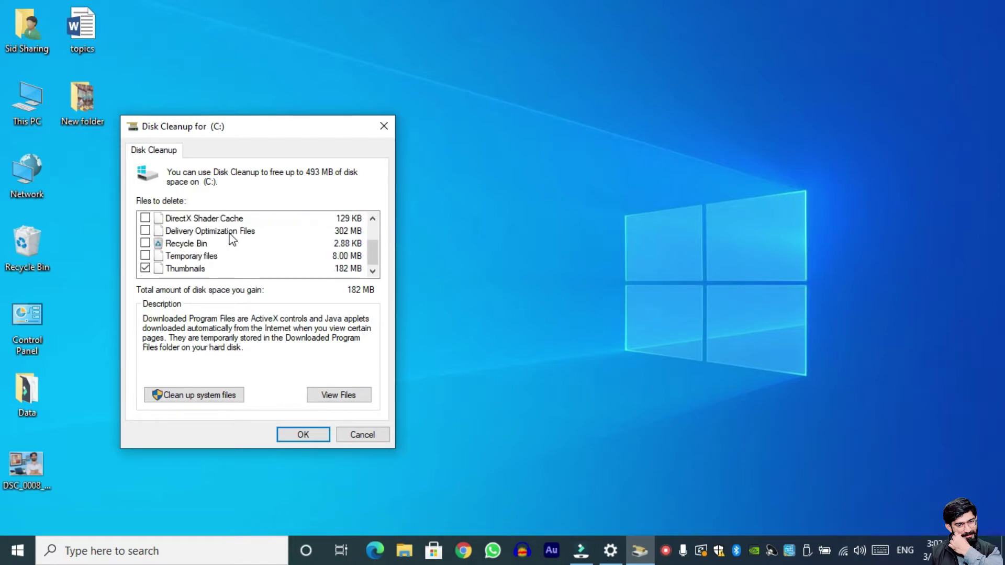
left_click(145, 256)
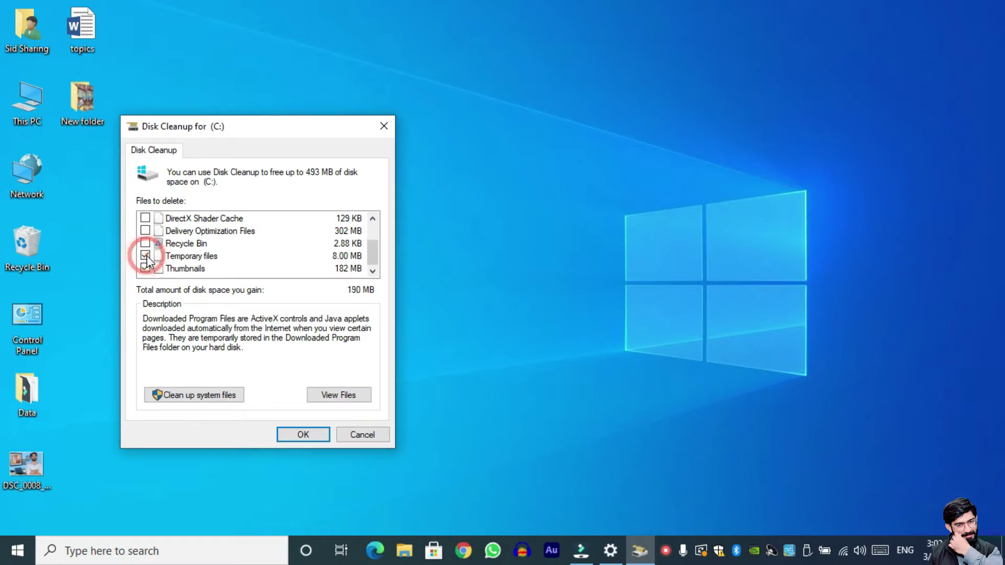
left_click(145, 243)
Rescan the C: drive including system files and delete all but the most recent restore point
left_click(220, 396)
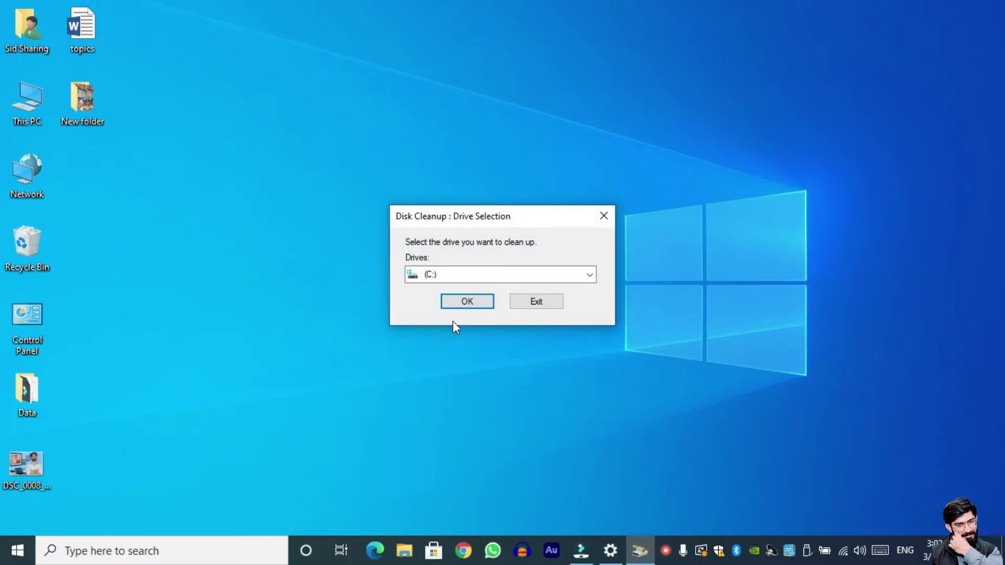
left_click(473, 305)
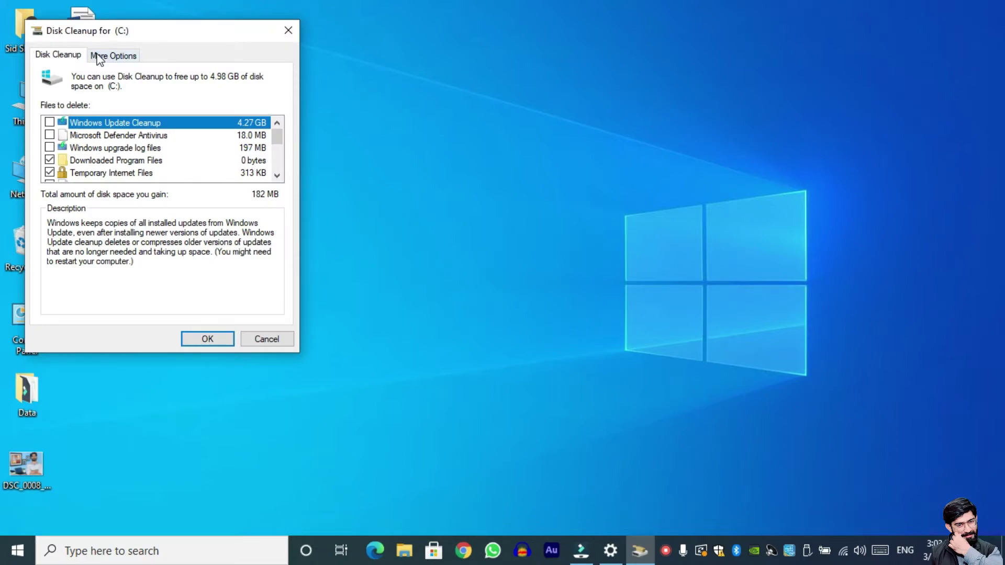
left_click(100, 58)
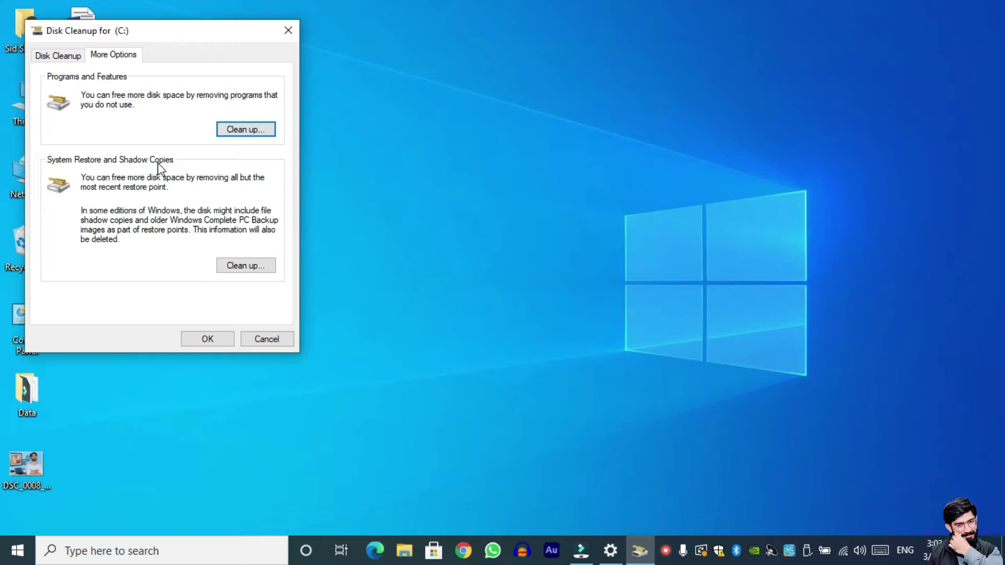
left_click(244, 266)
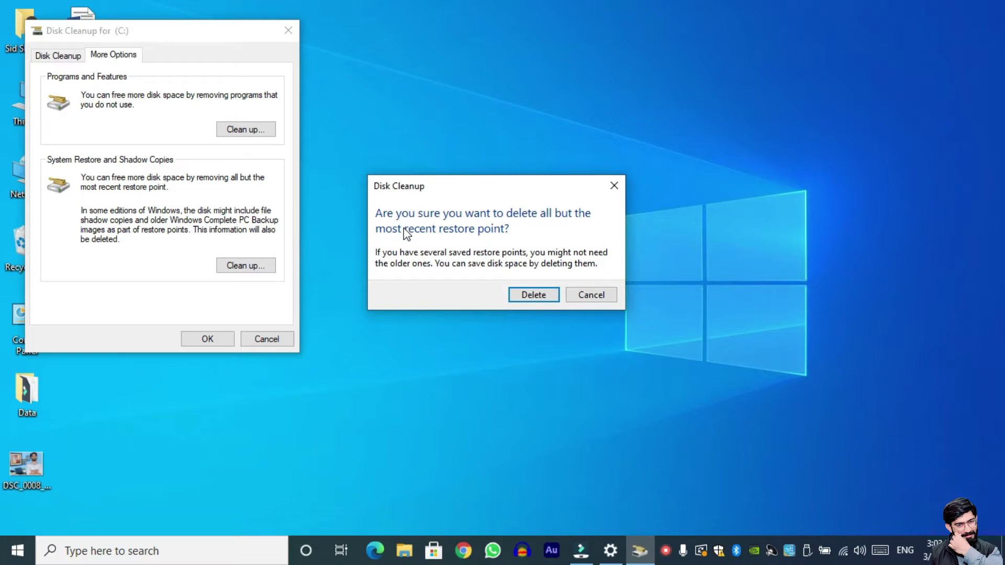
left_click(533, 296)
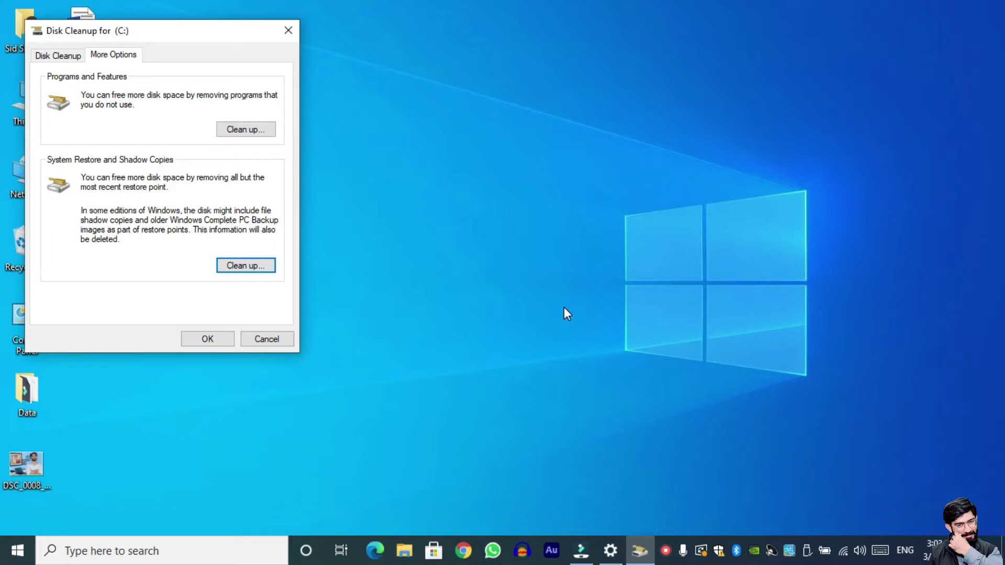
Run the C: drive cleanup and permanently delete the selected files
left_click_drag(155, 33, 352, 83)
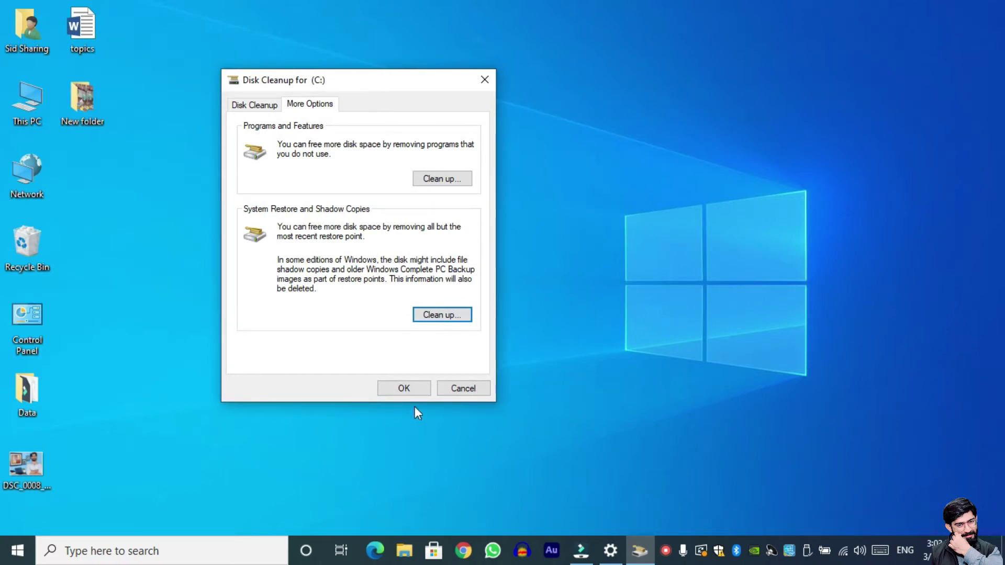
left_click(406, 389)
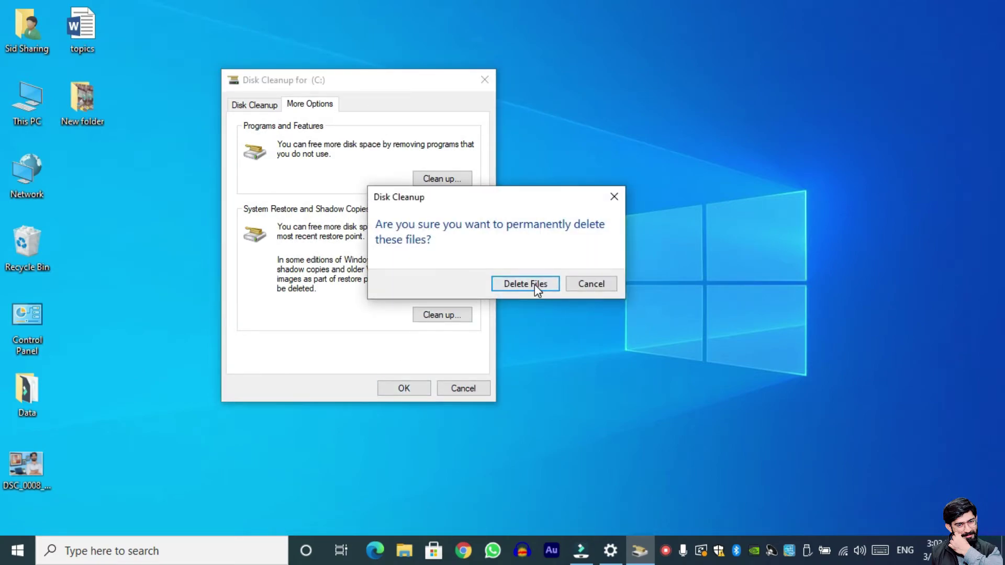
left_click(535, 285)
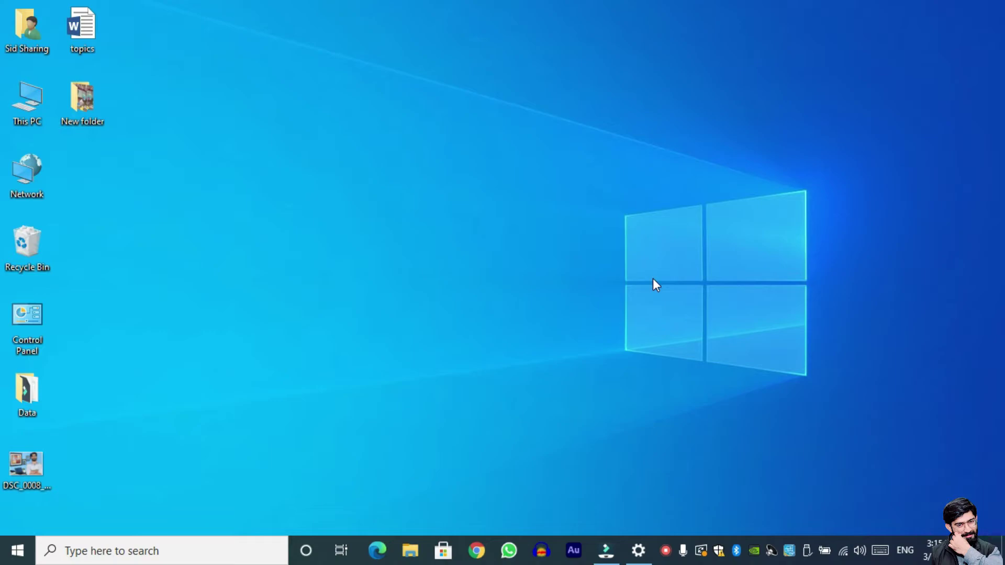
Search Windows for "def", open Defragment and Optimize Drives, and optimize the C: drive
key("super")
type("d")
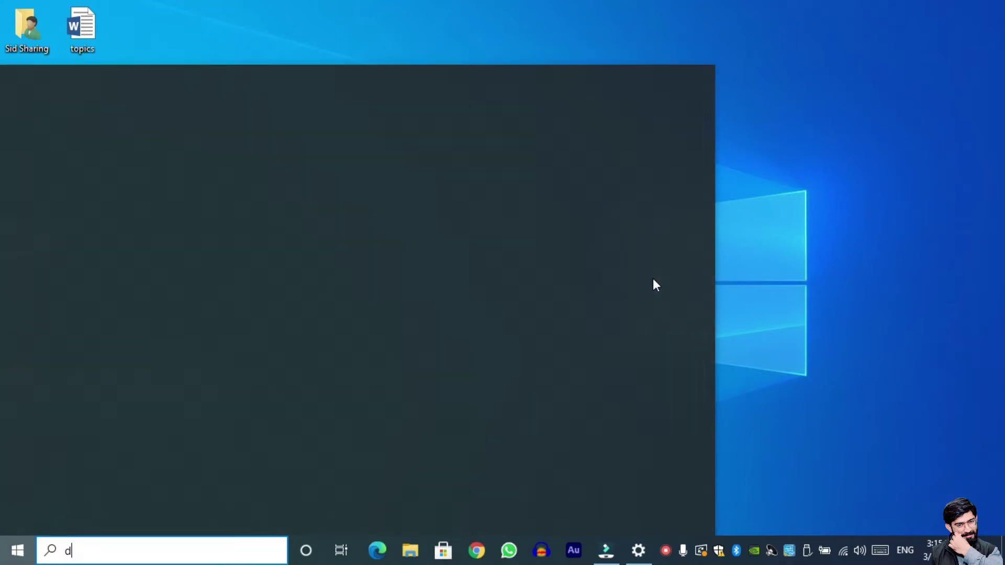
type("ef")
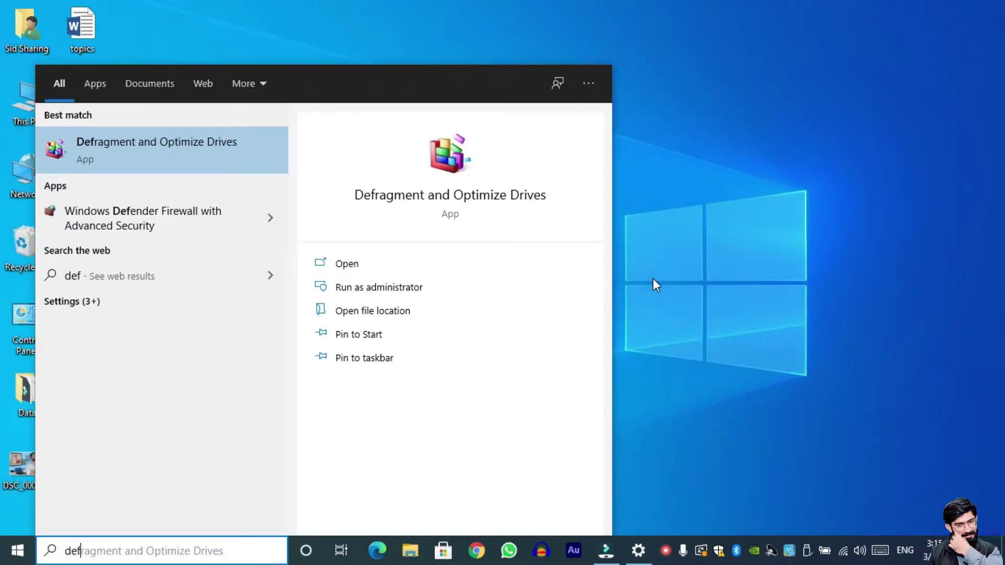
left_click(228, 162)
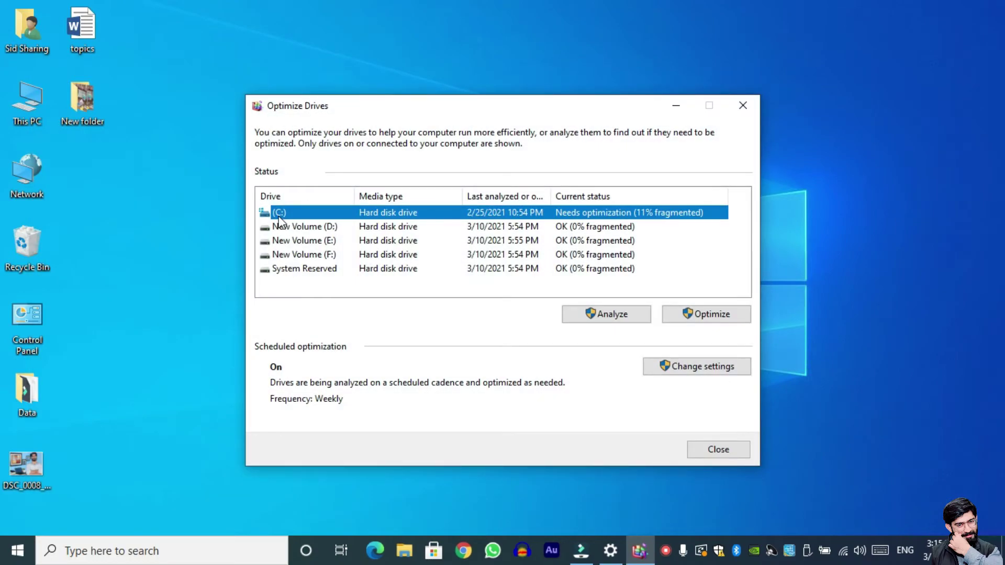
left_click(718, 315)
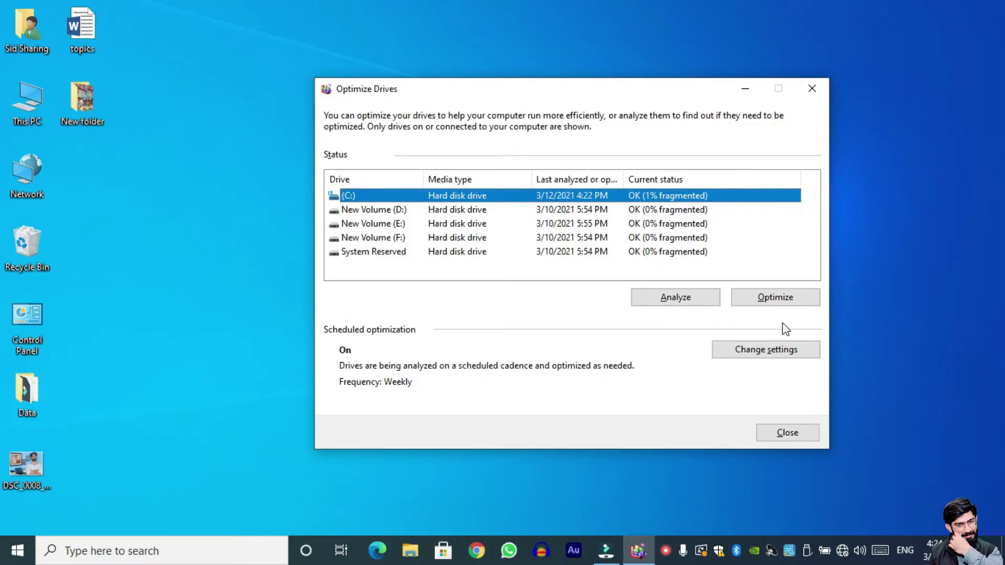
Try the Daily frequency for the drive optimization schedule, set it to Weekly, and save the schedule
left_click(754, 355)
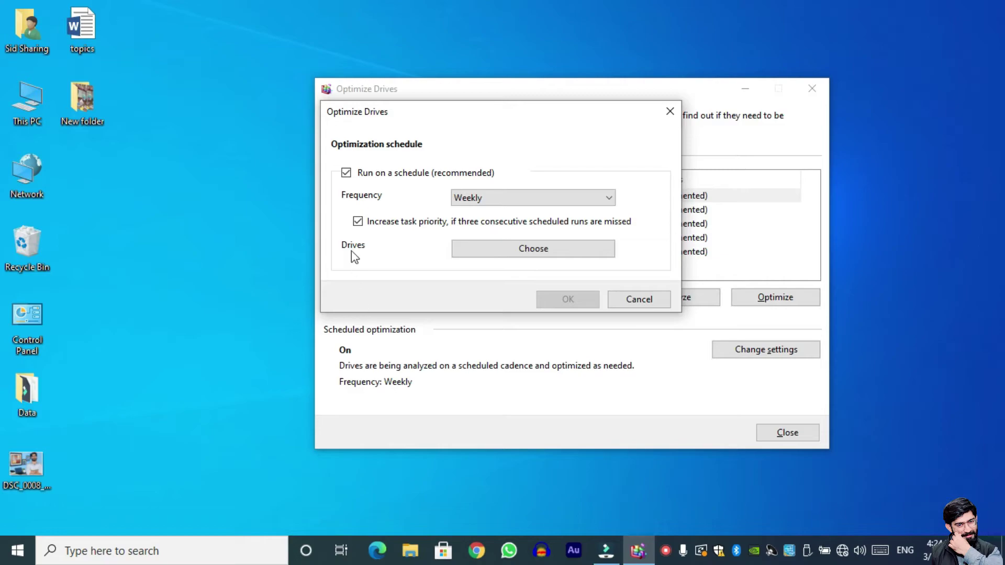
left_click(510, 196)
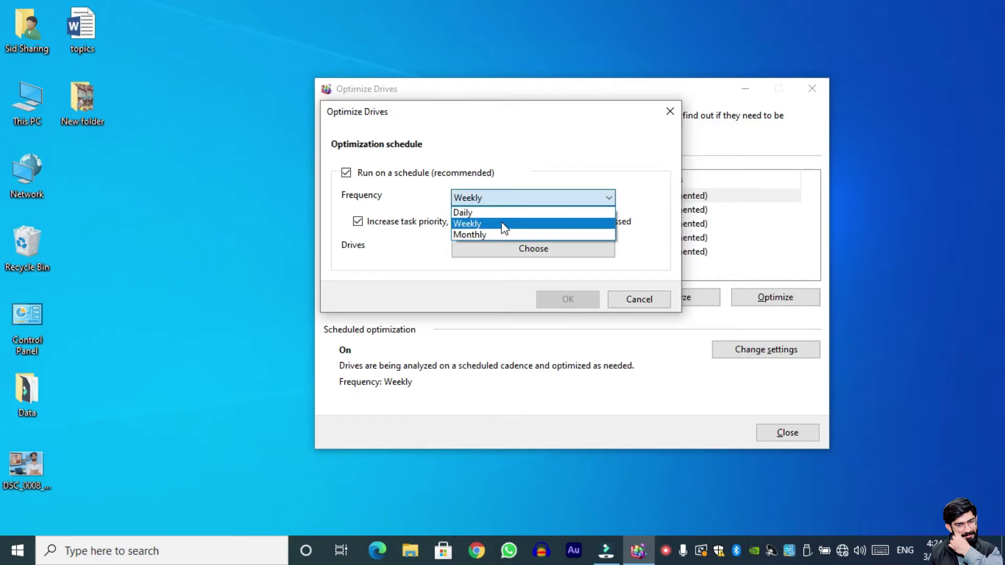
left_click(503, 212)
left_click(486, 198)
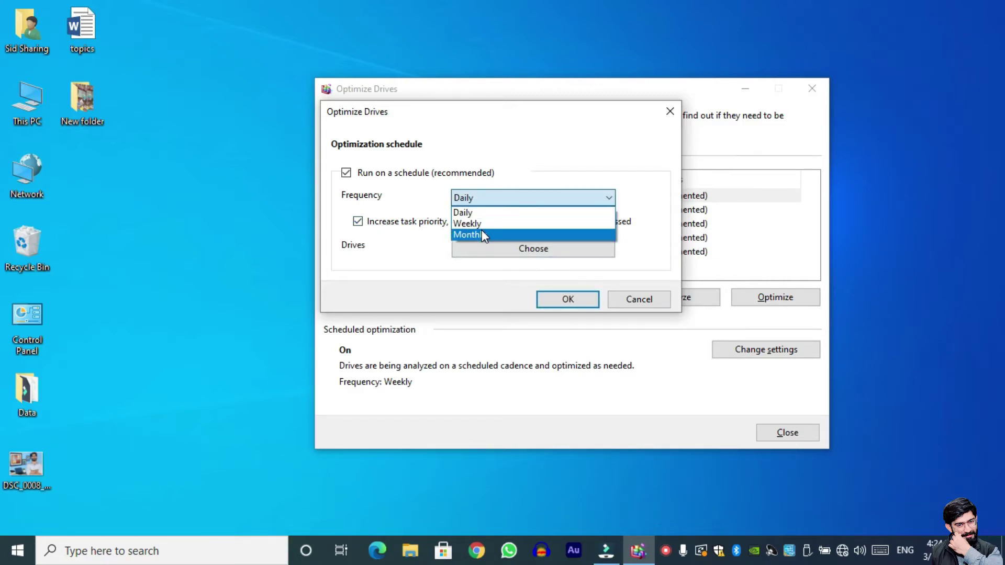
left_click(484, 223)
left_click(555, 307)
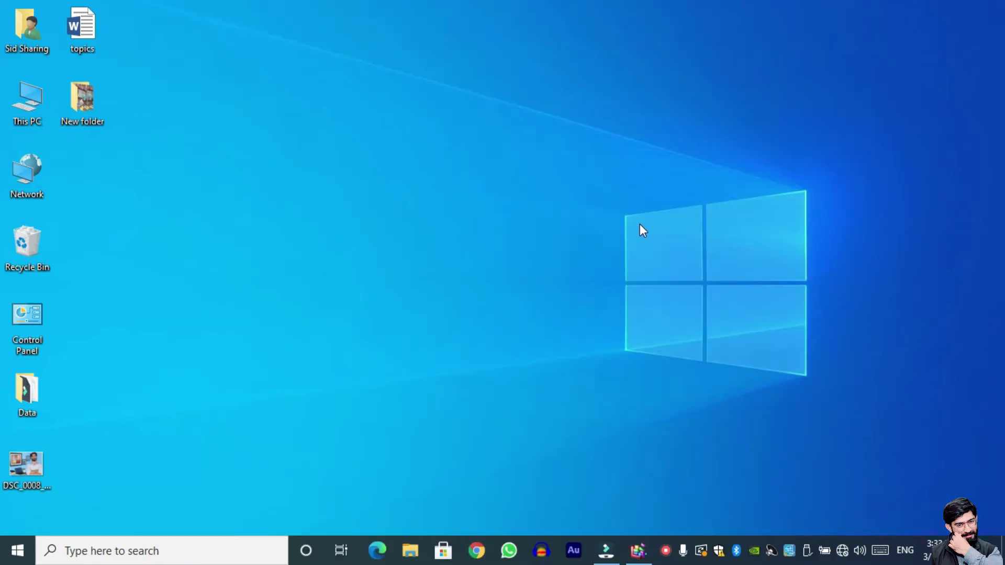
Search Windows for "vi", open Virus & threat protection, and start a quick scan before cancelling it
key("super")
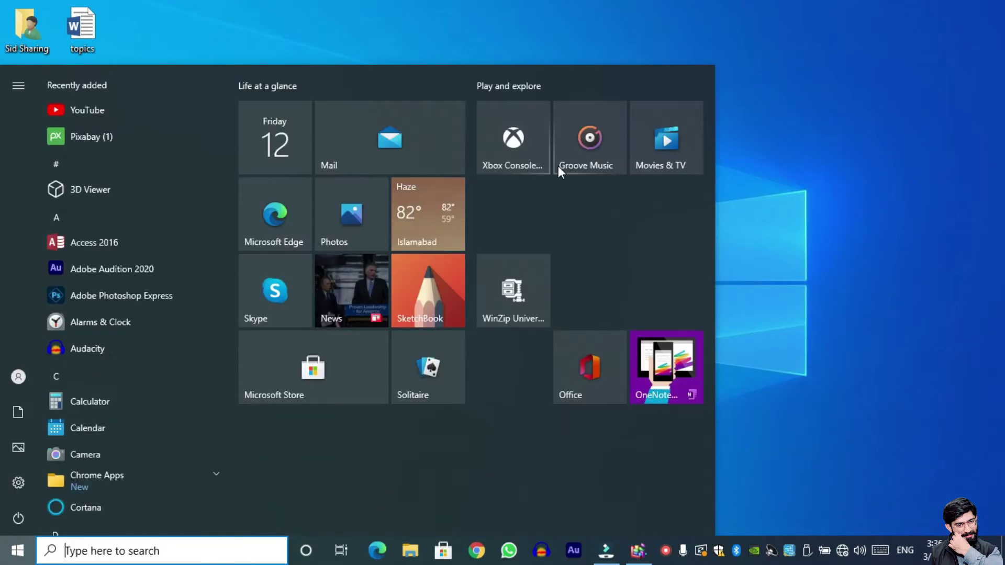
type("vi")
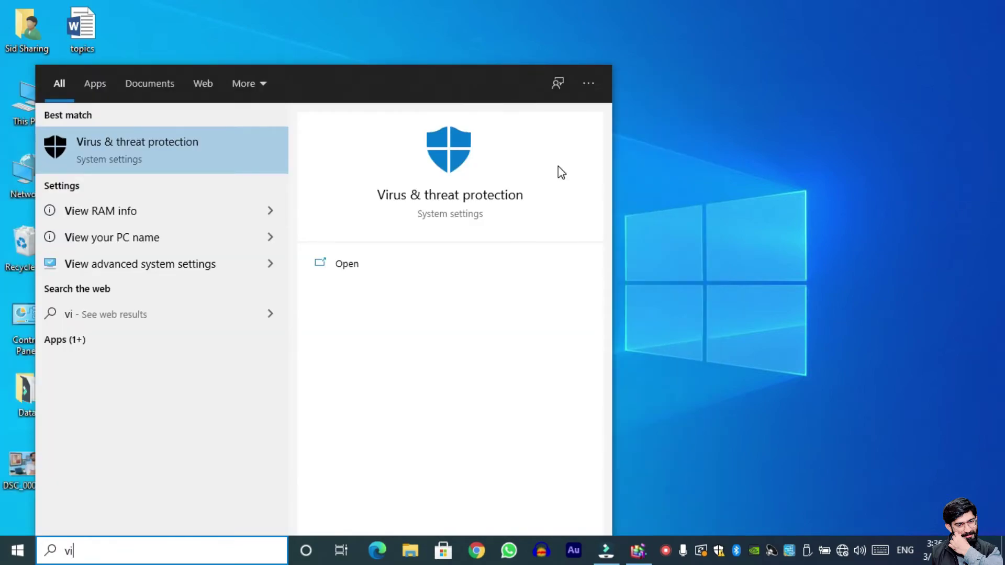
key("Return")
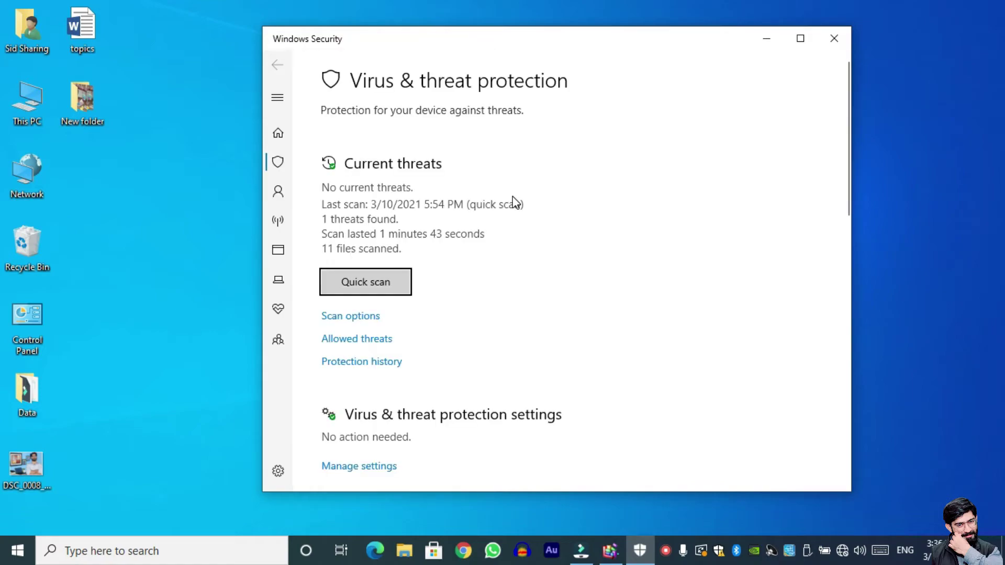
left_click(386, 297)
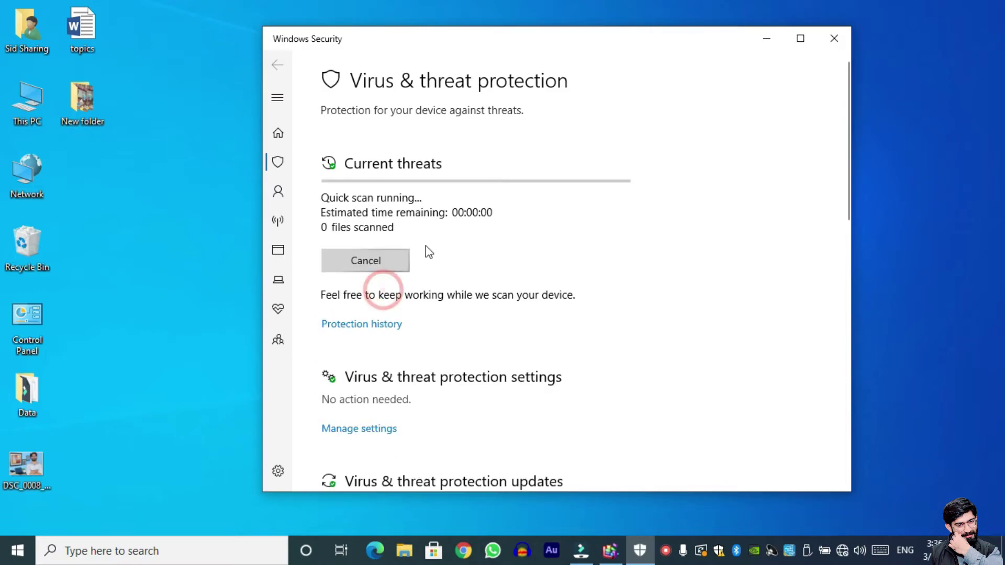
left_click(401, 264)
Review the virus & threat protection settings, from real-time protection through exclusions and notifications, and return to the previous page
scroll(435, 248, "down", 4)
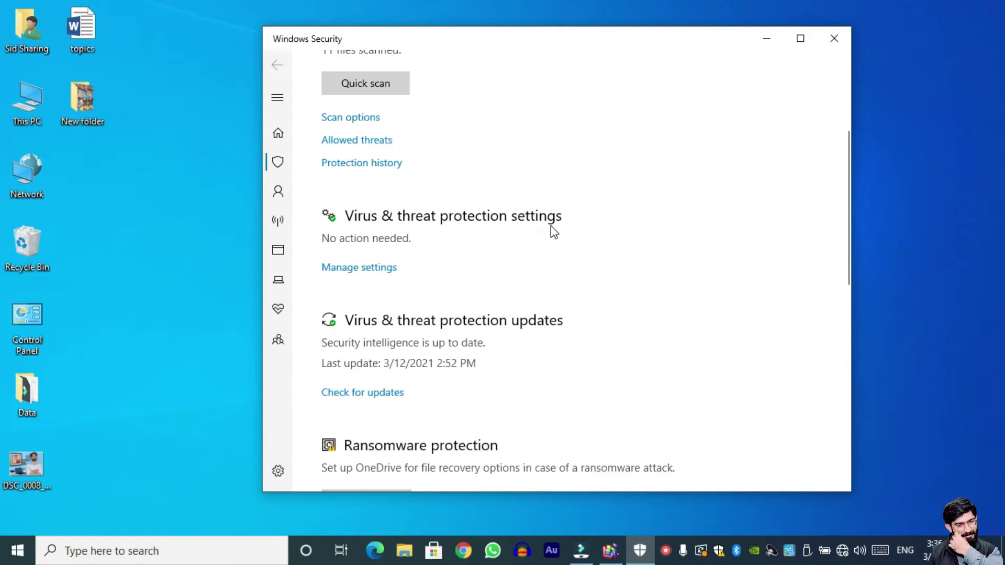
left_click(378, 268)
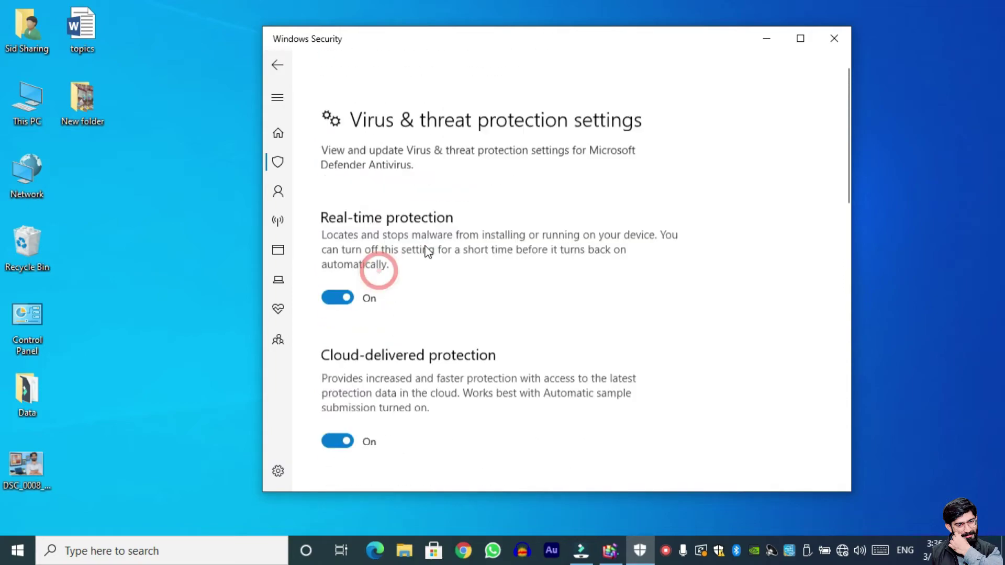
scroll(493, 213, "down", 6)
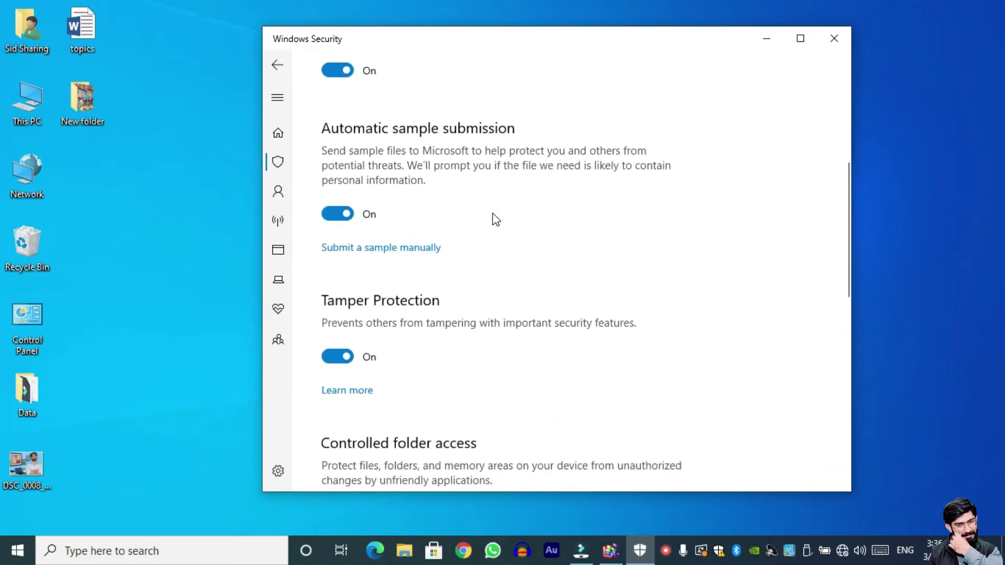
scroll(492, 213, "up", 6)
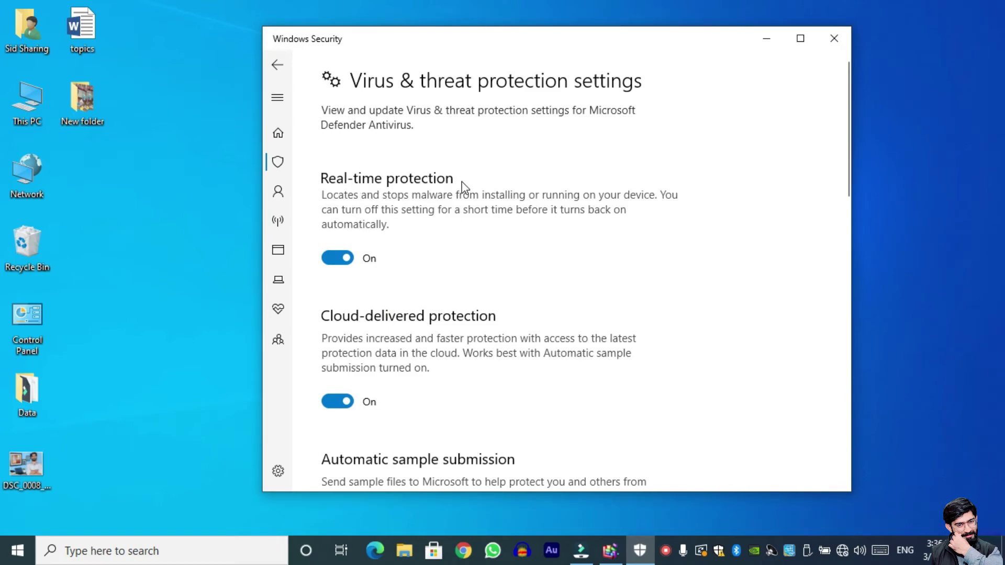
scroll(462, 181, "down", 3)
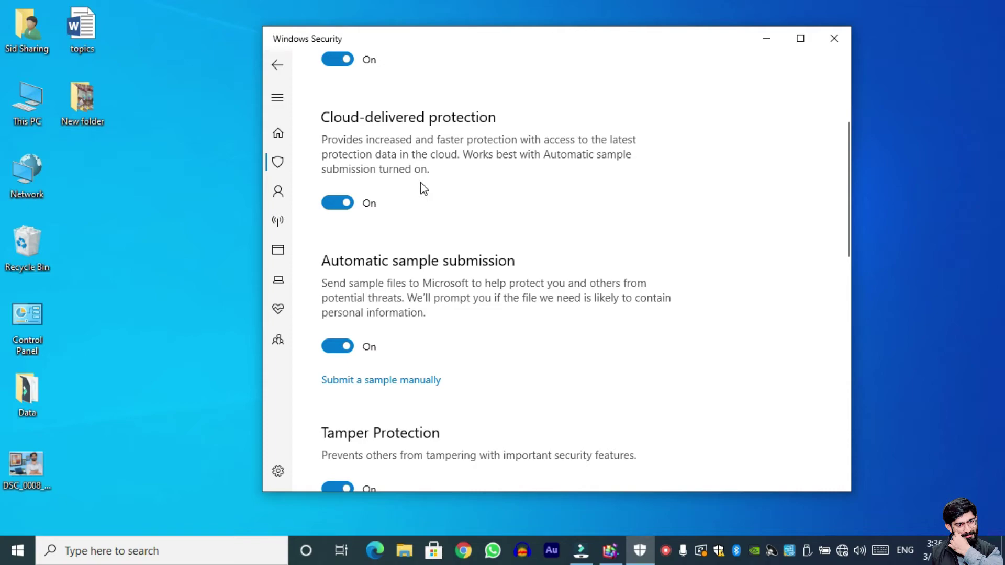
scroll(420, 182, "down", 1)
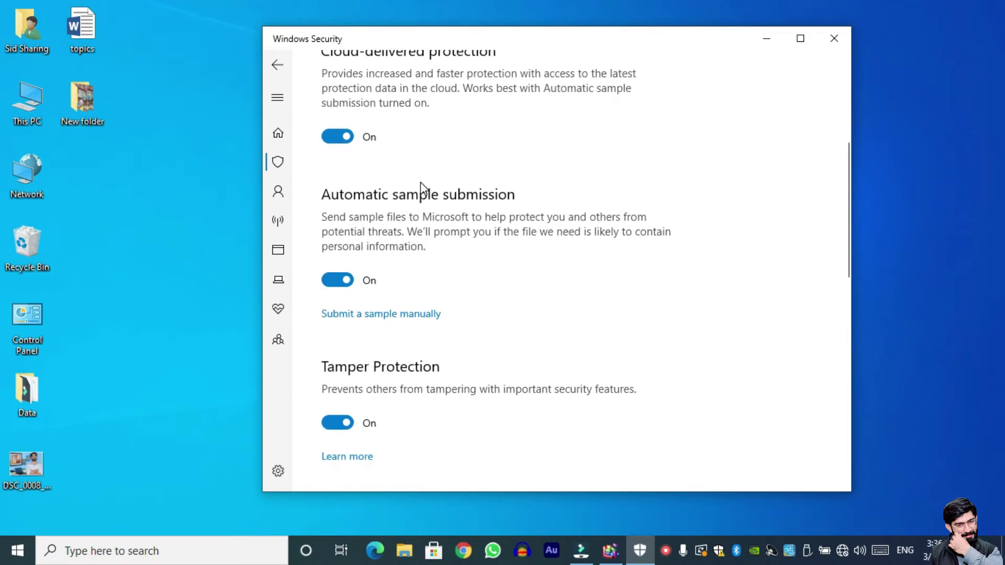
scroll(420, 182, "down", 4)
scroll(420, 182, "up", 5)
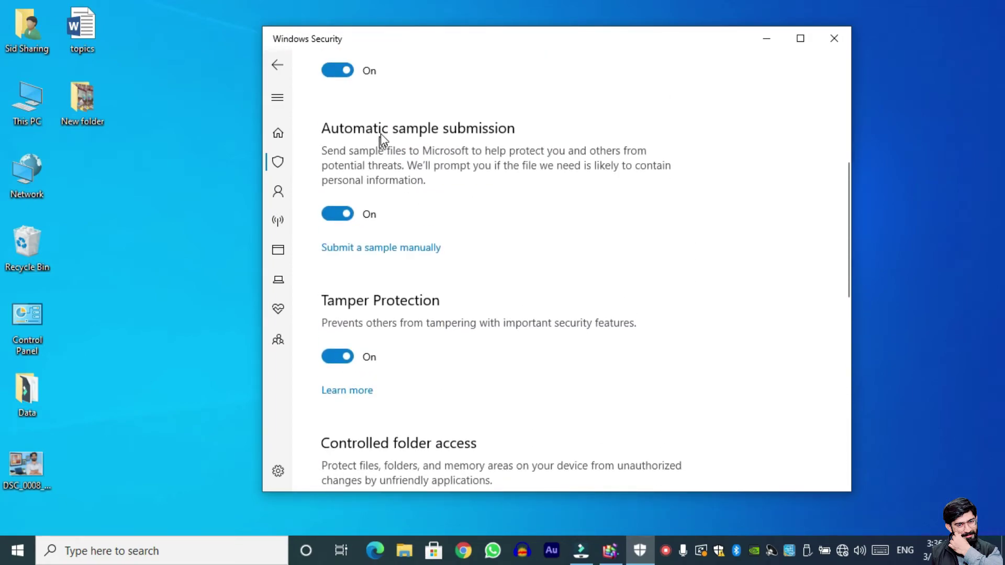
scroll(456, 146, "down", 6)
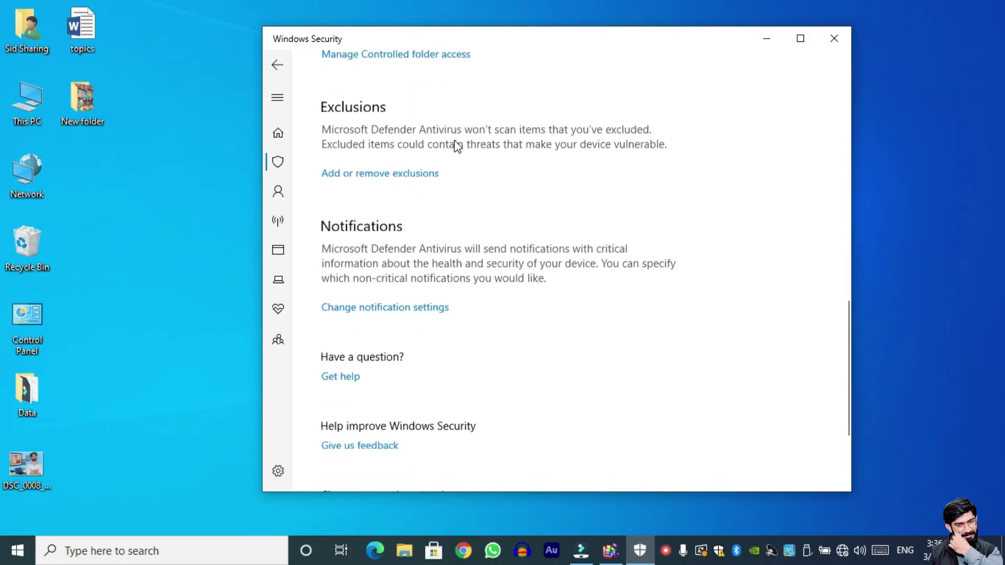
scroll(455, 146, "up", 5)
scroll(455, 146, "up", 5)
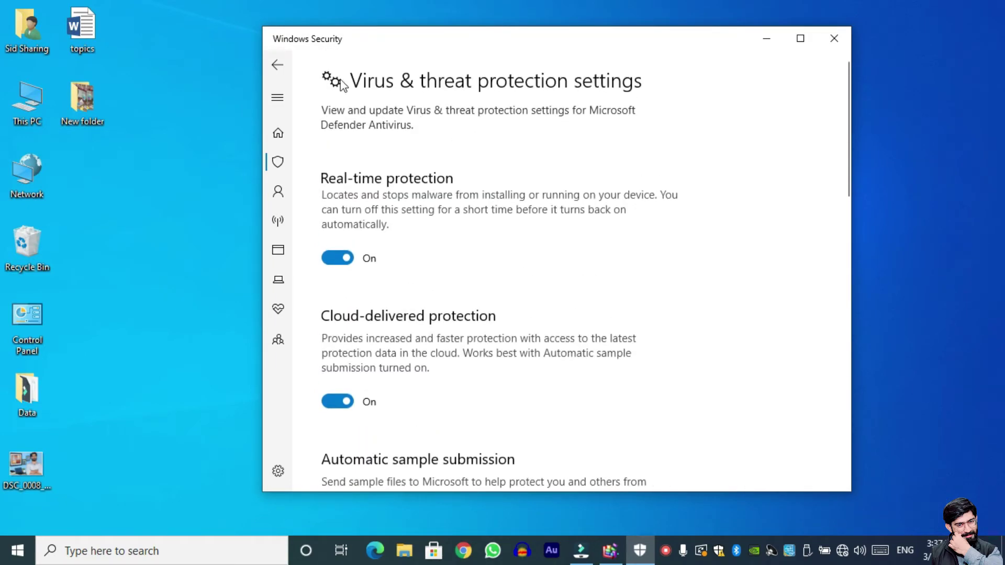
left_click(277, 64)
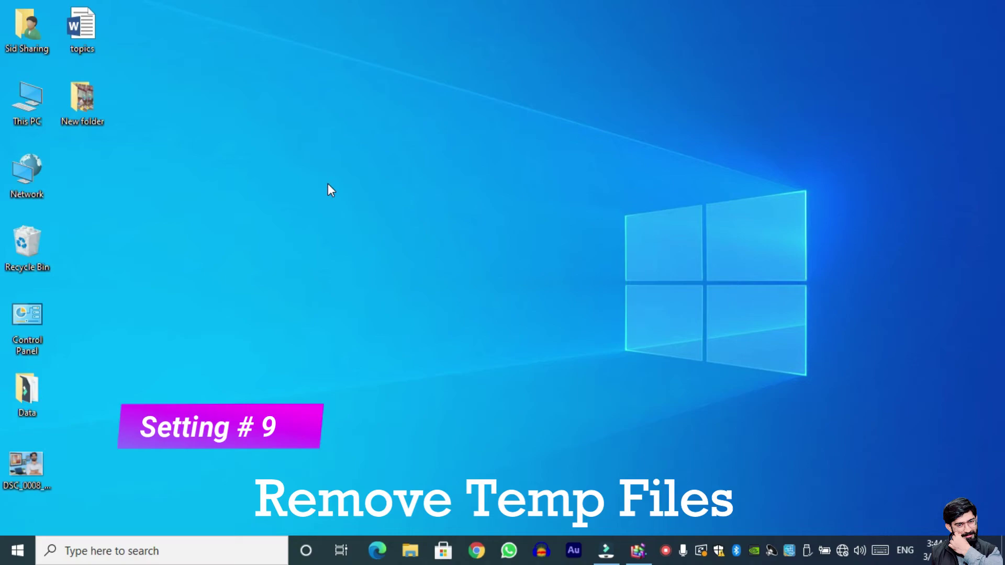
Open the user's temporary files folder by running %temp%
right_click(18, 549)
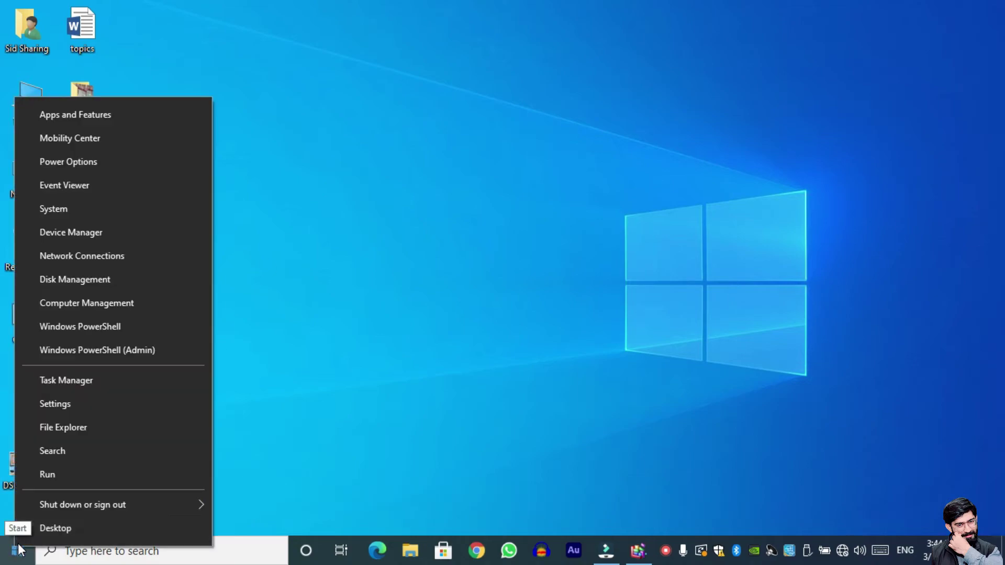
left_click(76, 479)
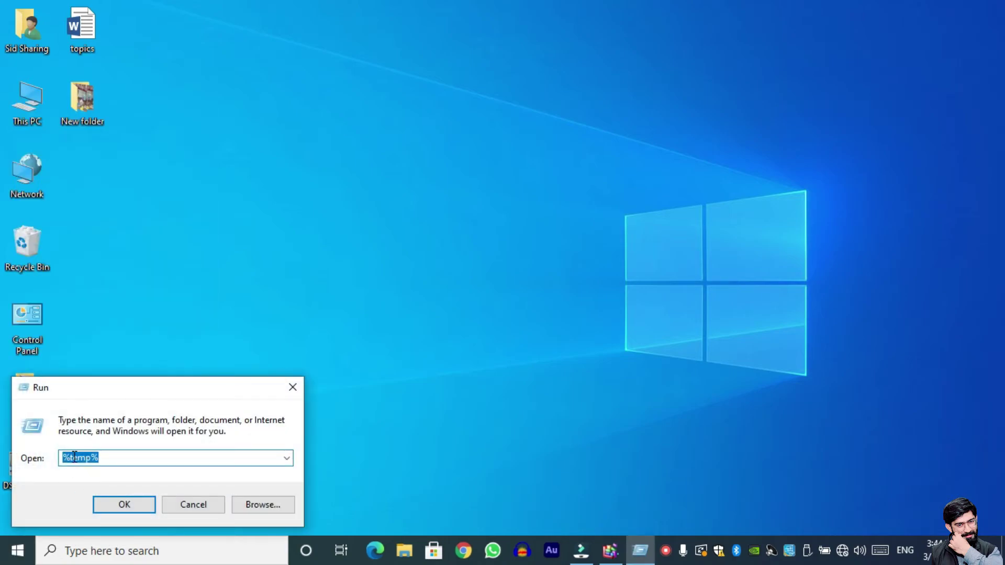
left_click(68, 457)
left_click_drag(63, 457, 90, 458)
left_click(90, 457)
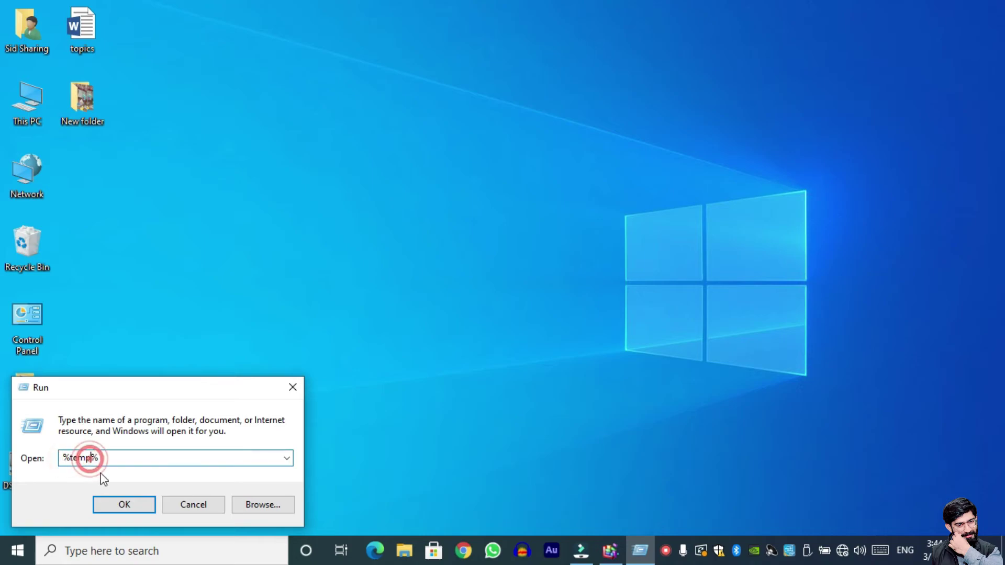
left_click(121, 505)
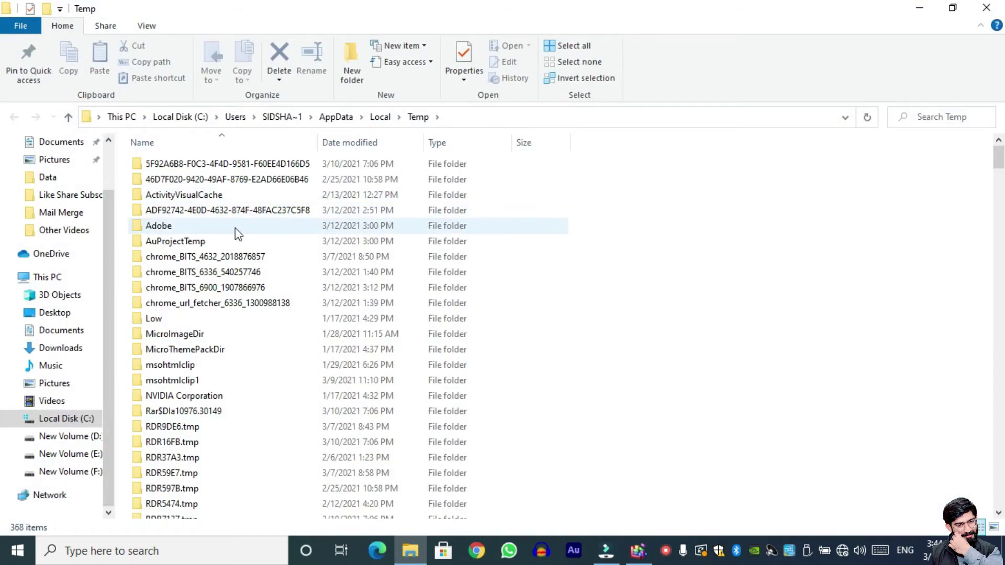
Delete all the items in the user's Temp folder and close the folder window
scroll(239, 234, "down", 20)
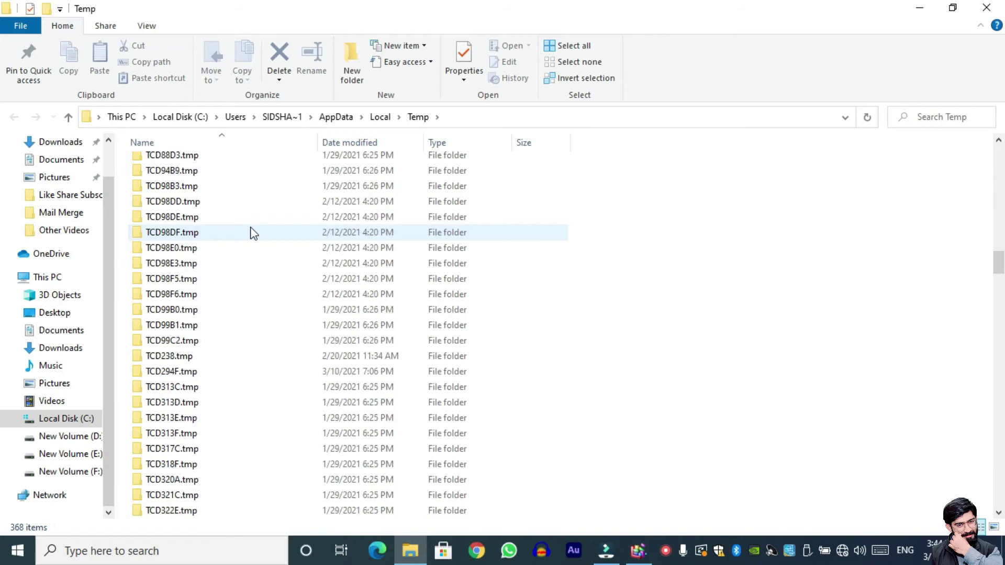
left_click_drag(999, 286, 320, 251)
left_click(312, 257)
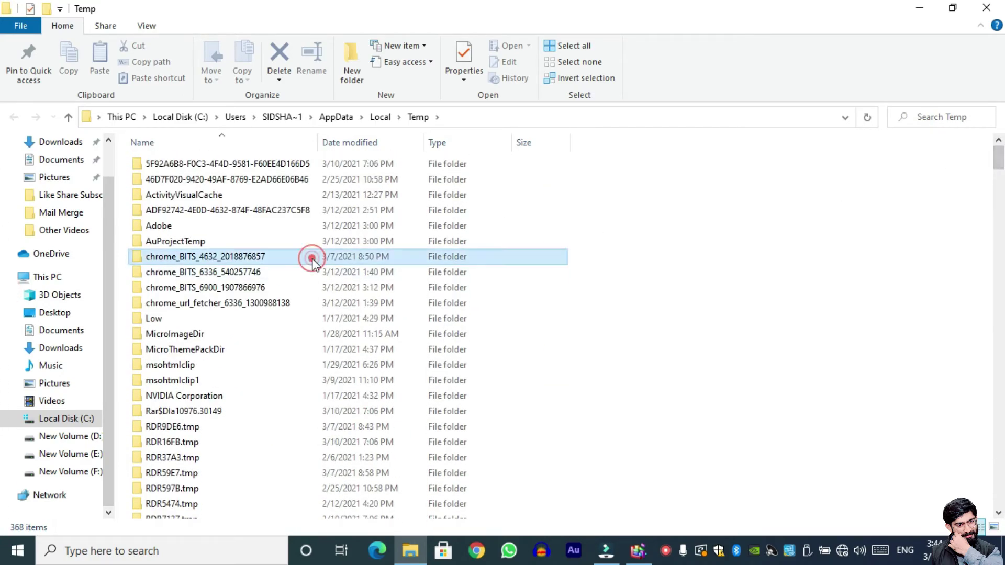
key("ctrl+a")
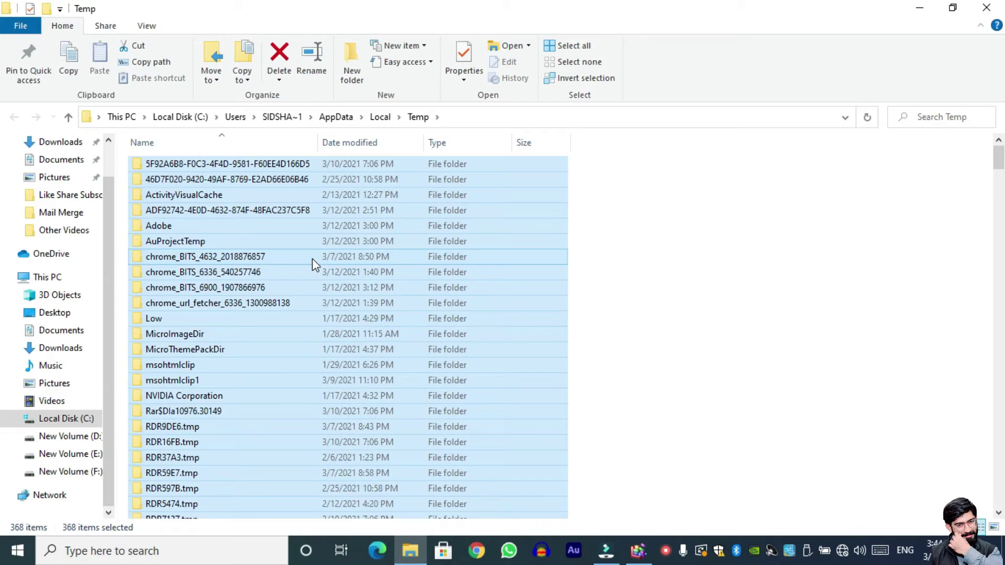
key("Delete")
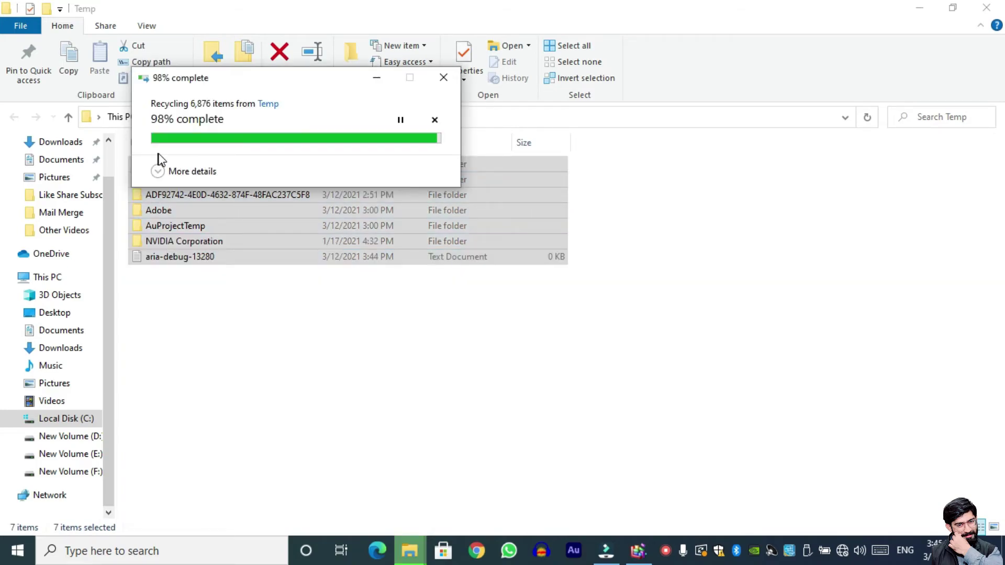
left_click(330, 234)
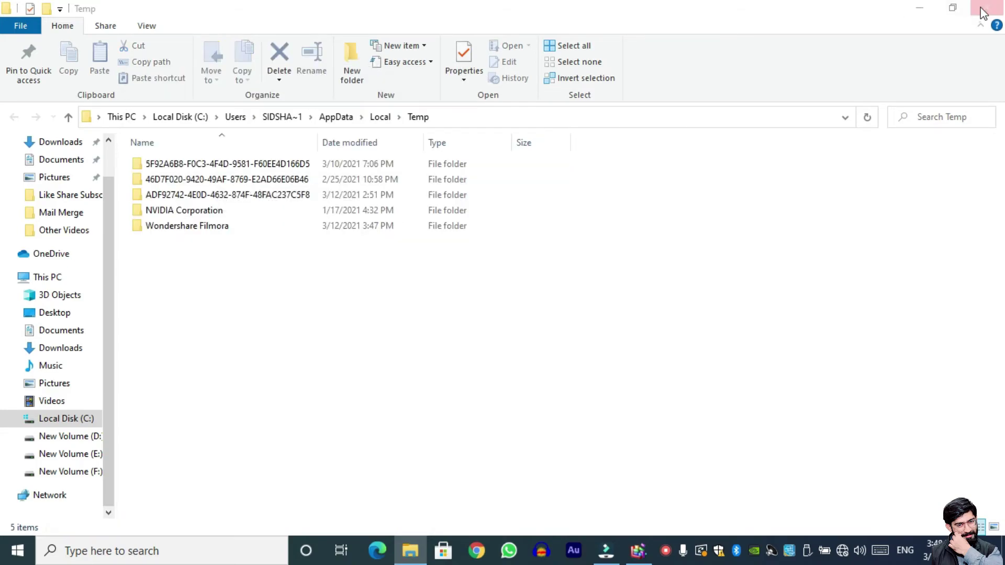
left_click(983, 13)
Open the Windows Temp folder by running "temp" and grant access to it
right_click(11, 556)
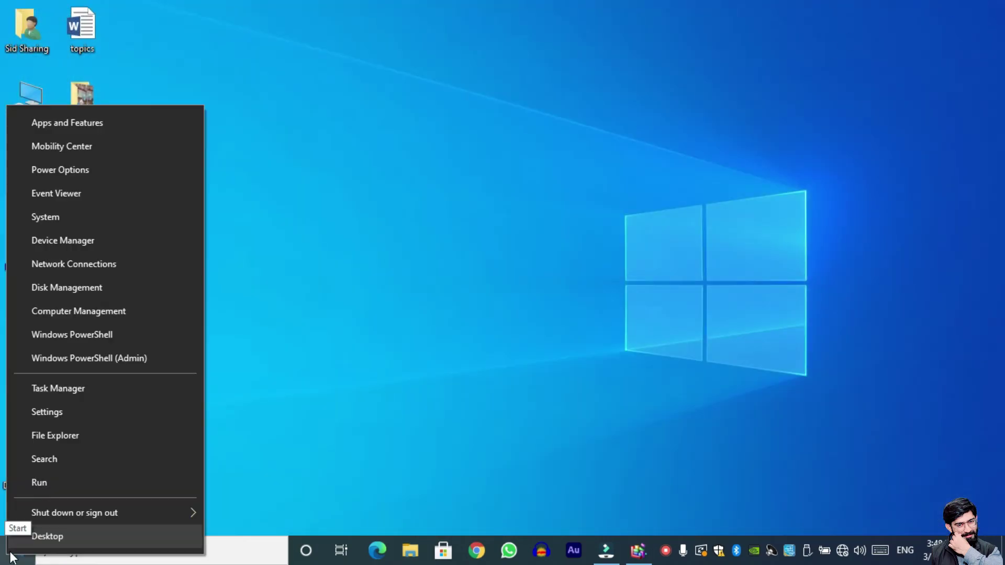
left_click(37, 484)
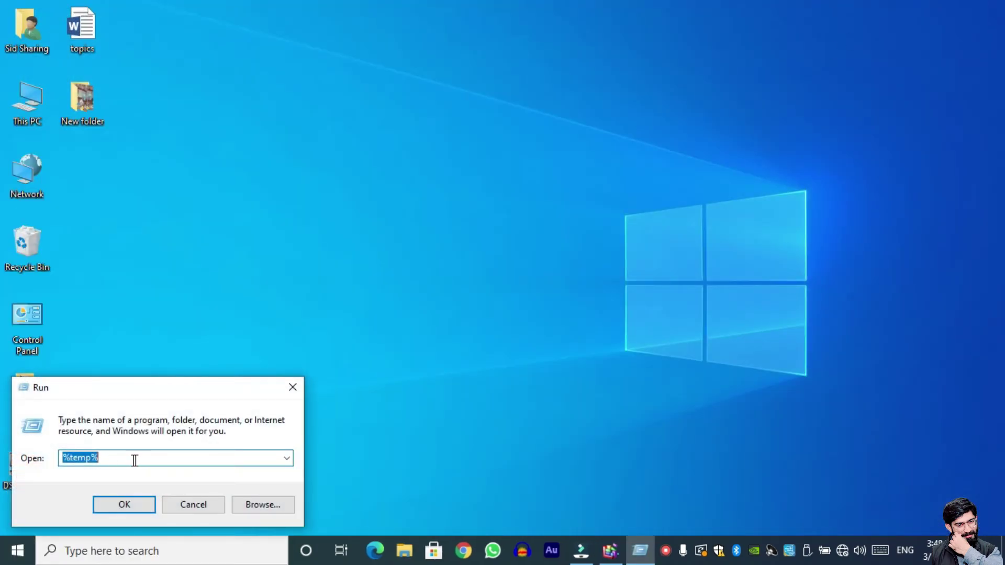
type("temp")
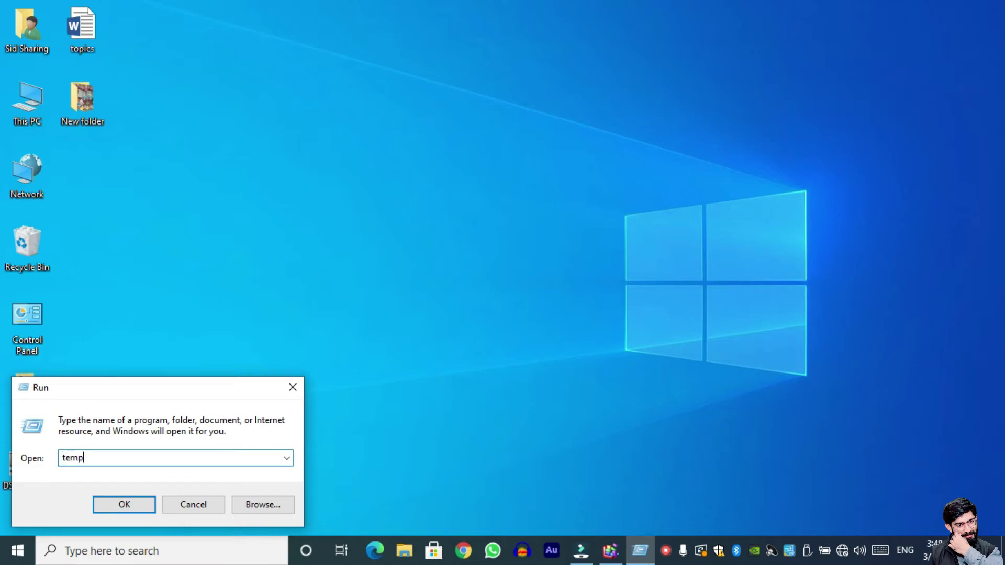
left_click(141, 501)
left_click(508, 291)
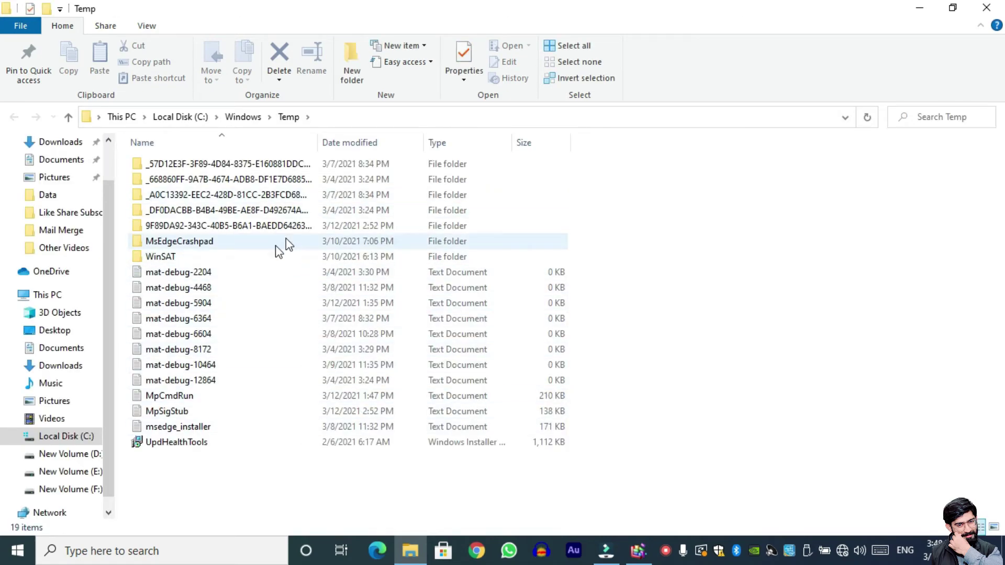
Delete all the items in the Windows Temp folder with administrator permission for all current items, and close the window
key("ctrl+a")
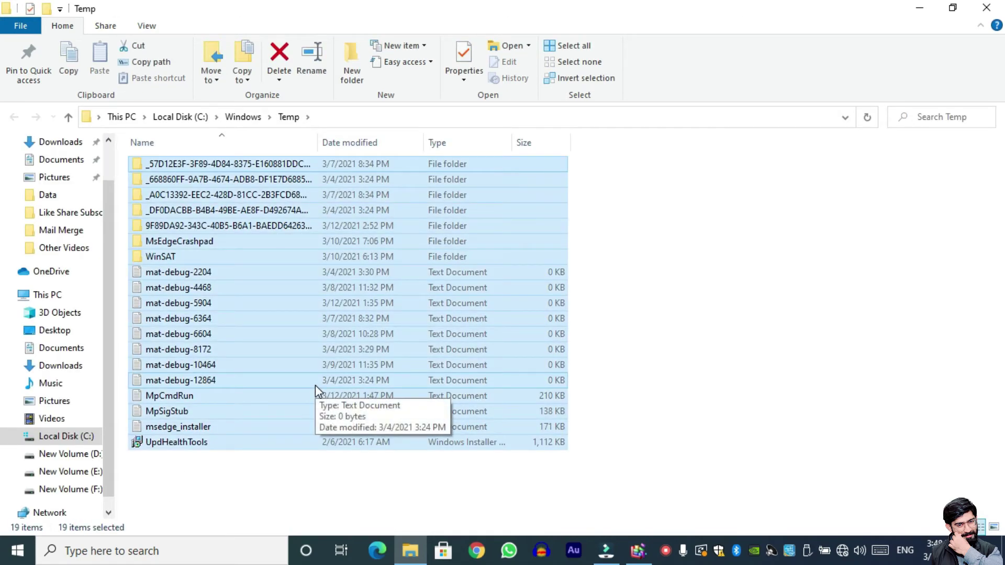
key("Delete")
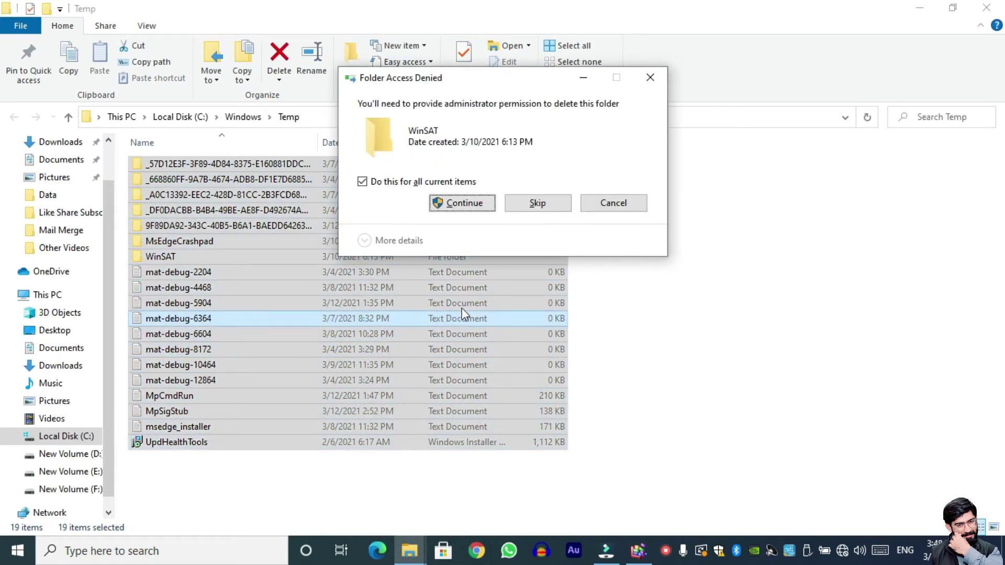
left_click(463, 206)
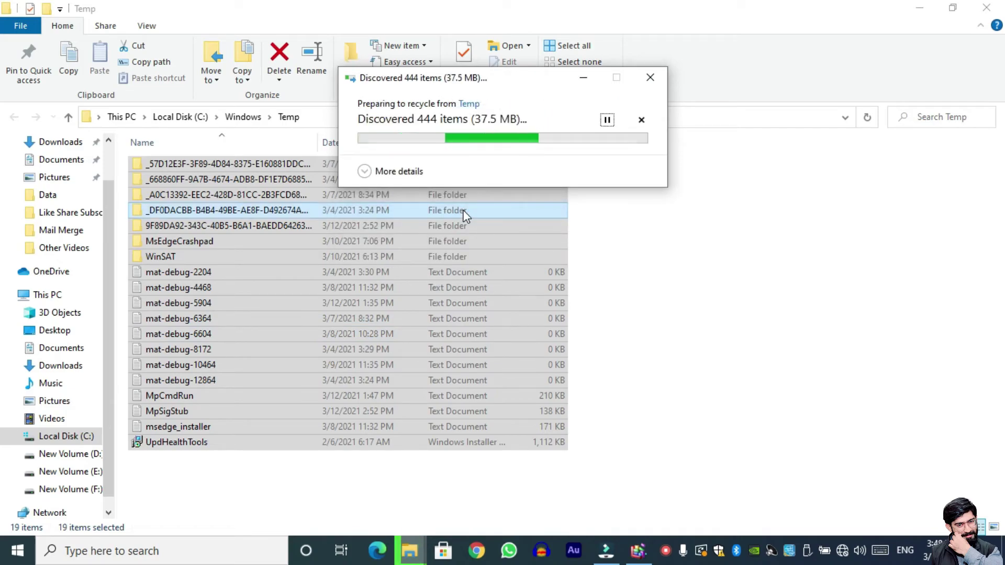
left_click(986, 7)
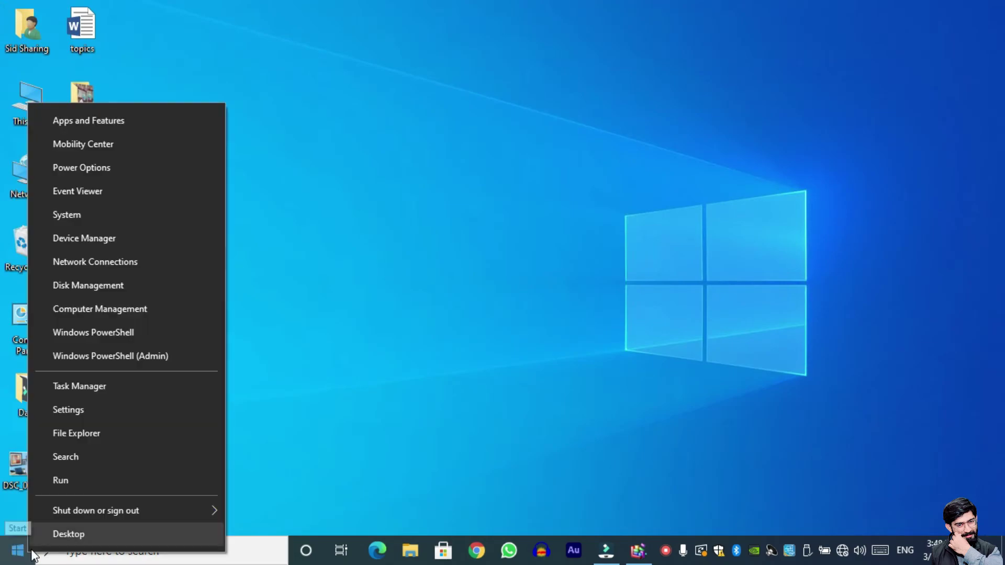
Open the Windows Prefetch folder by running "prefetch", grant permanent access to it, and look through its files
left_click(69, 482)
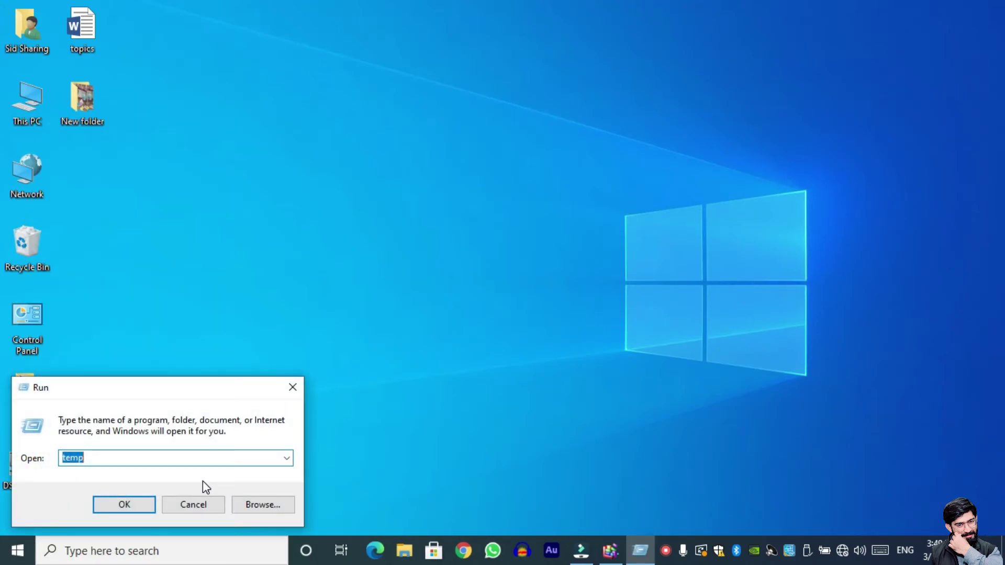
type("prefetch")
left_click(124, 510)
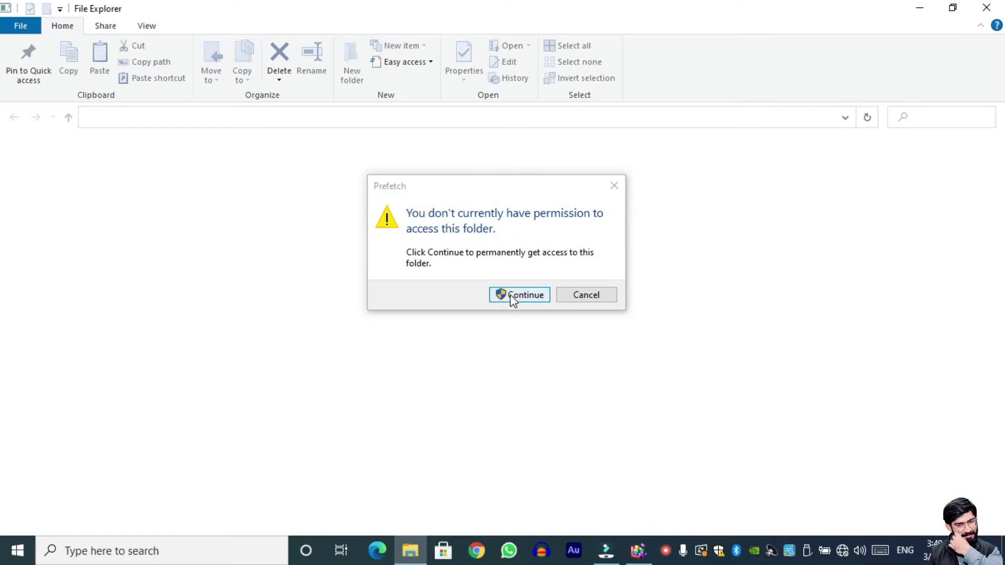
left_click(514, 296)
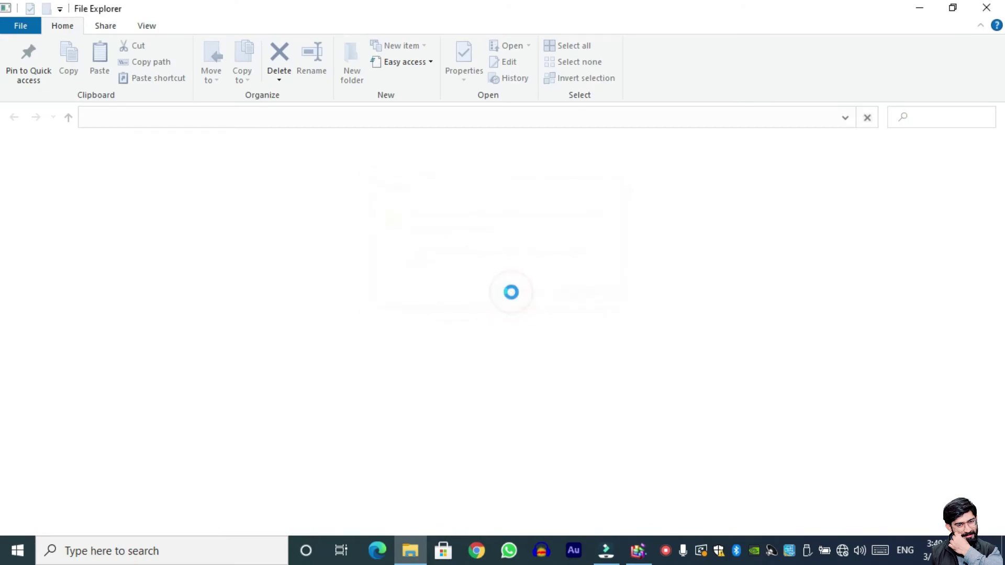
scroll(321, 289, "down", 20)
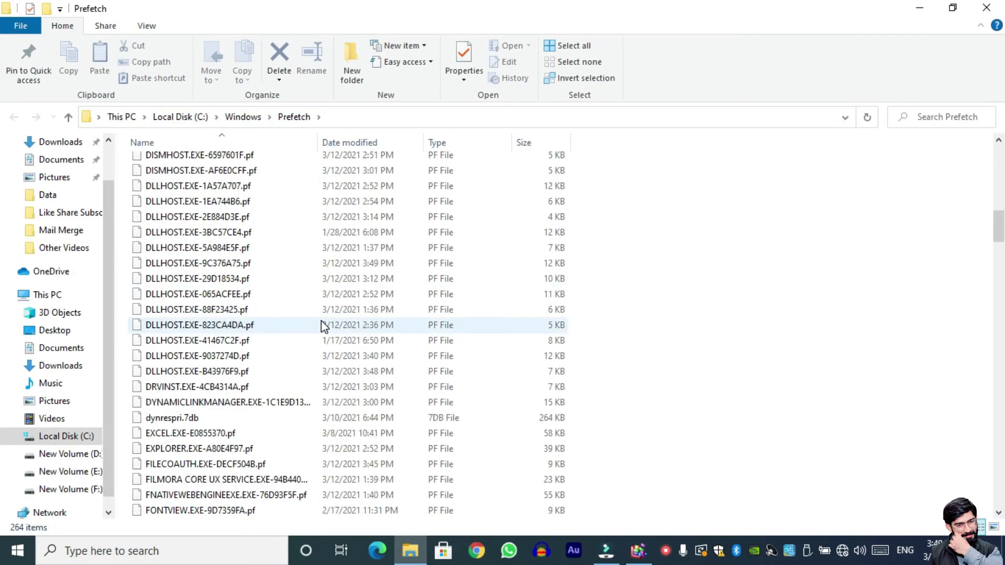
Delete all the files in the Windows Prefetch folder and close the folder window
scroll(323, 327, "up", 2)
key("ctrl+a")
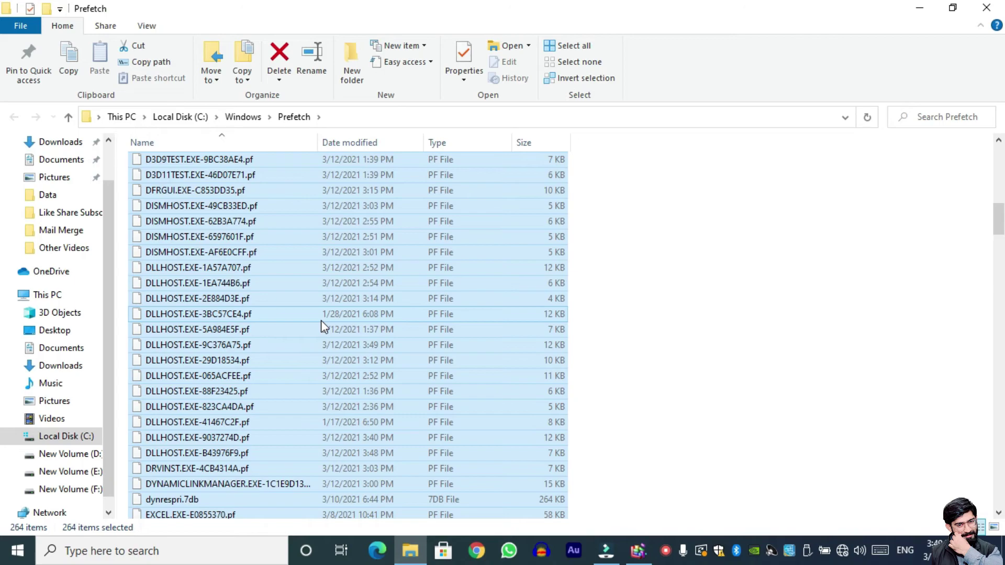
key("Delete")
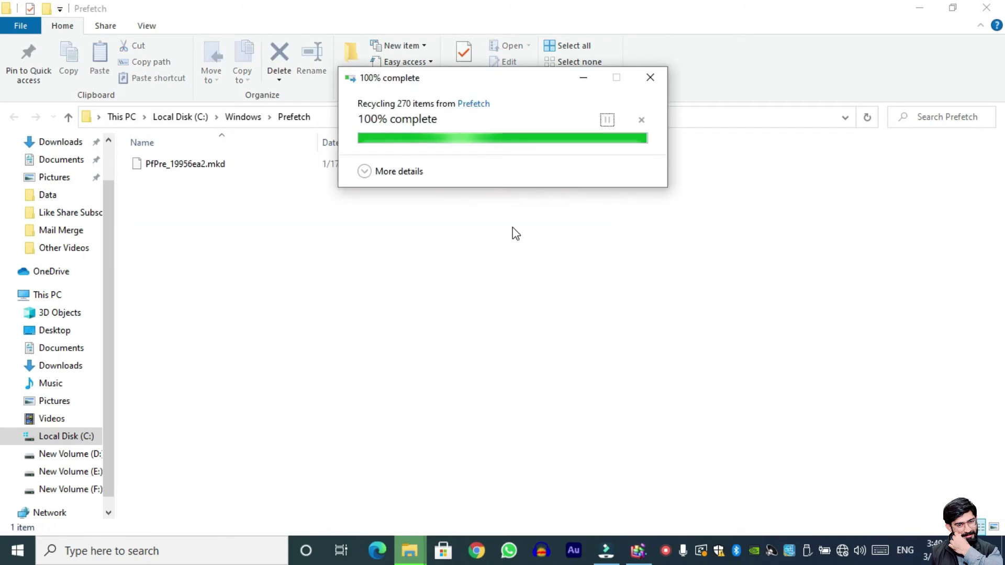
left_click(986, 8)
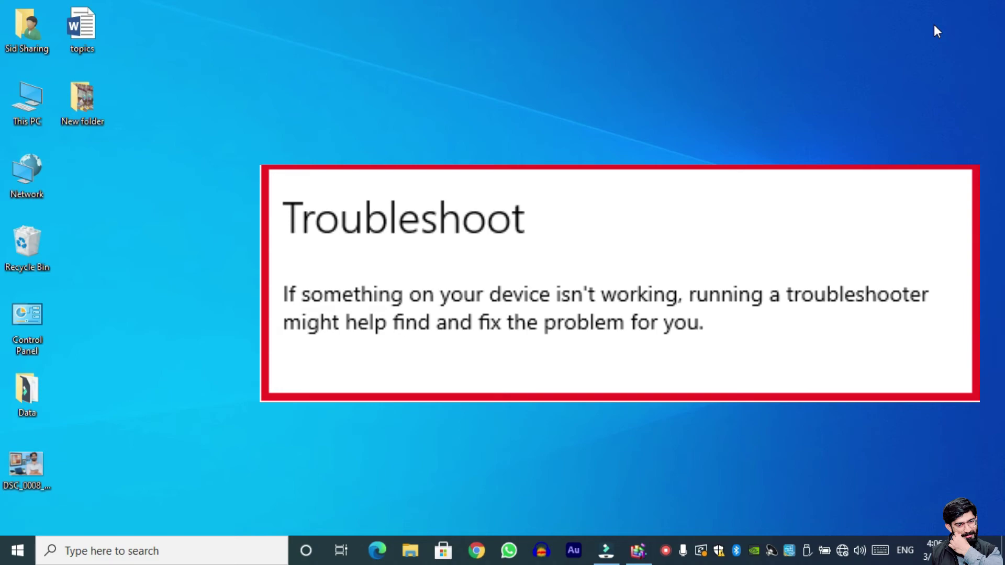
Open the Troubleshoot settings and keep recommended troubleshooting on "Ask me before running troubleshooters"
key("super")
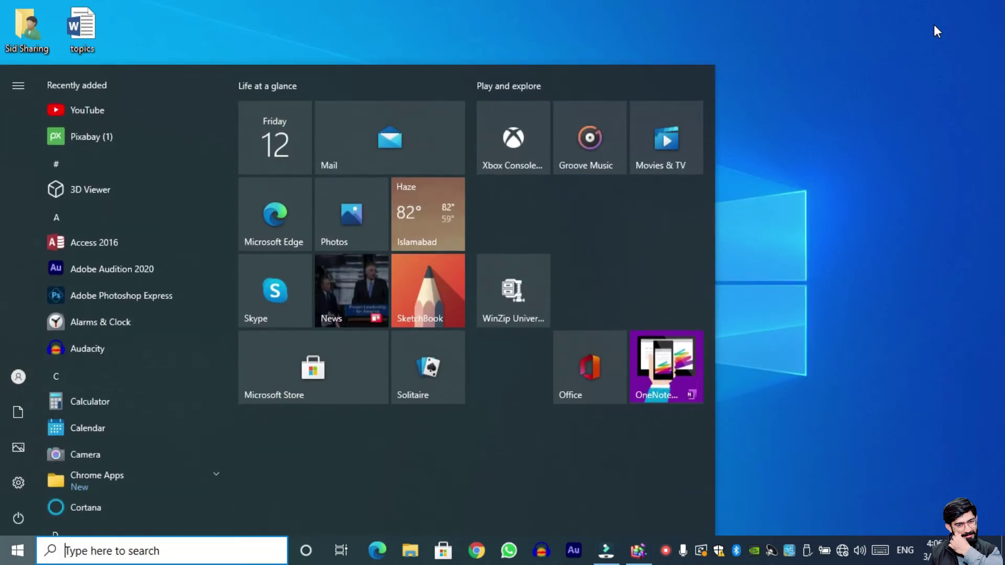
type("tr")
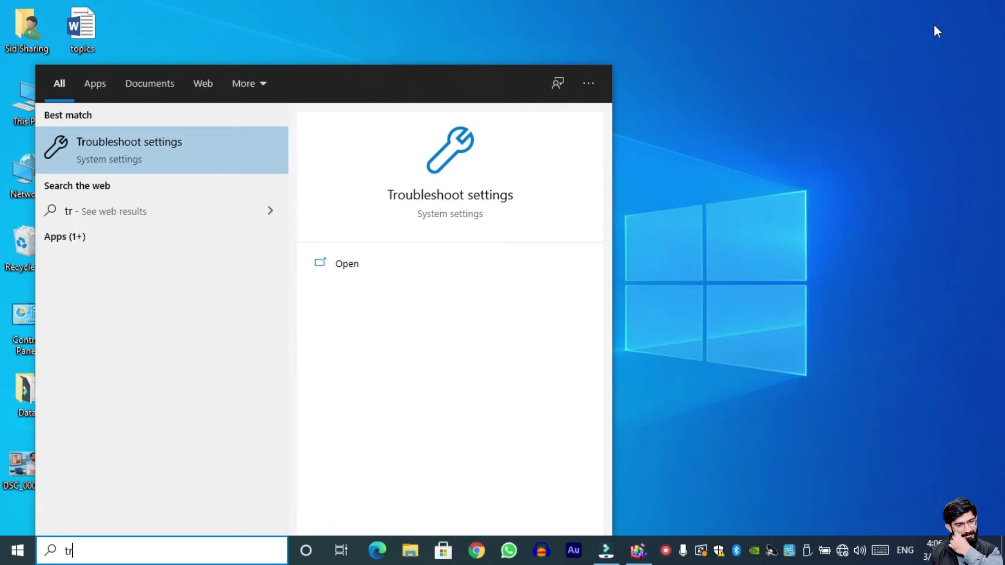
left_click(155, 157)
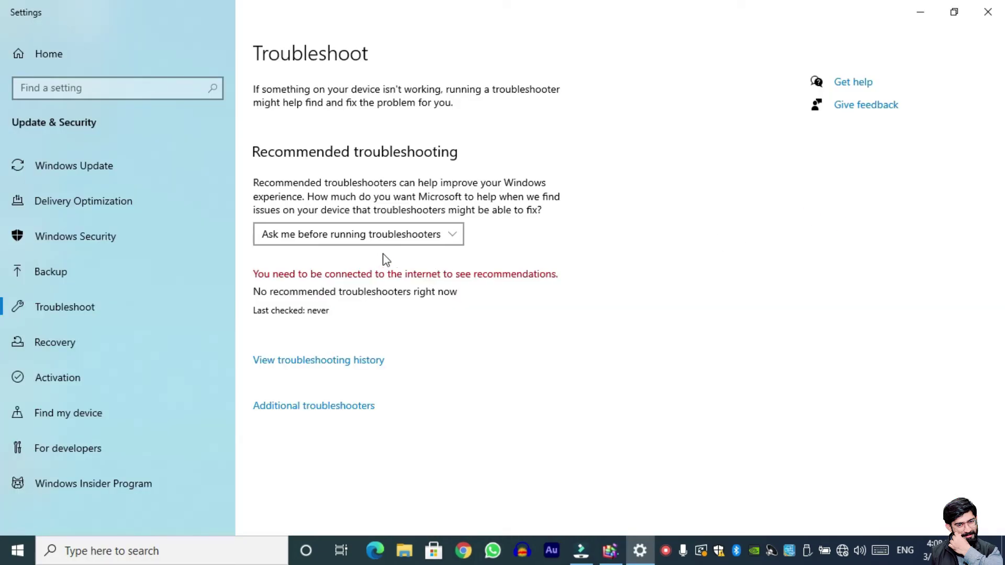
left_click(362, 241)
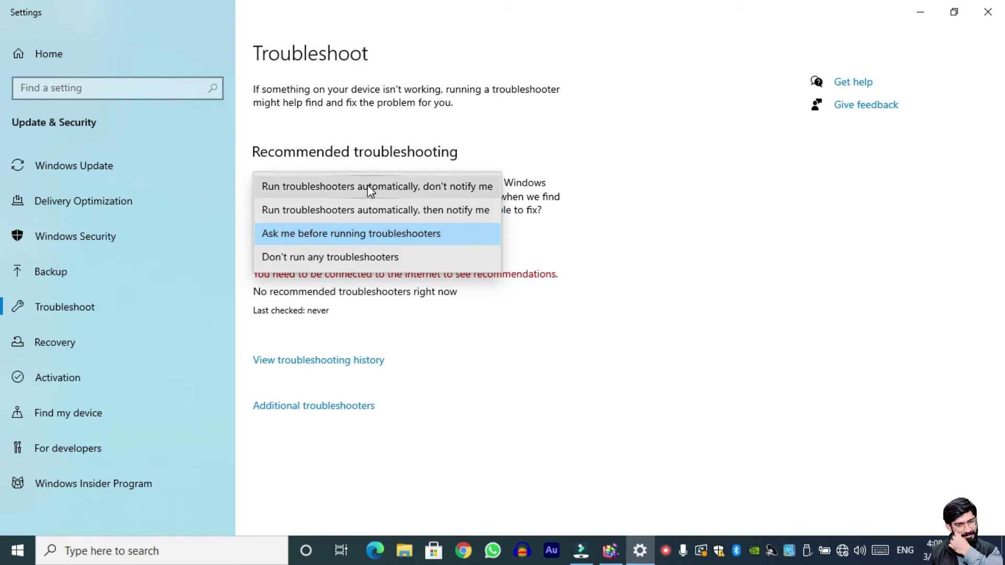
left_click(325, 234)
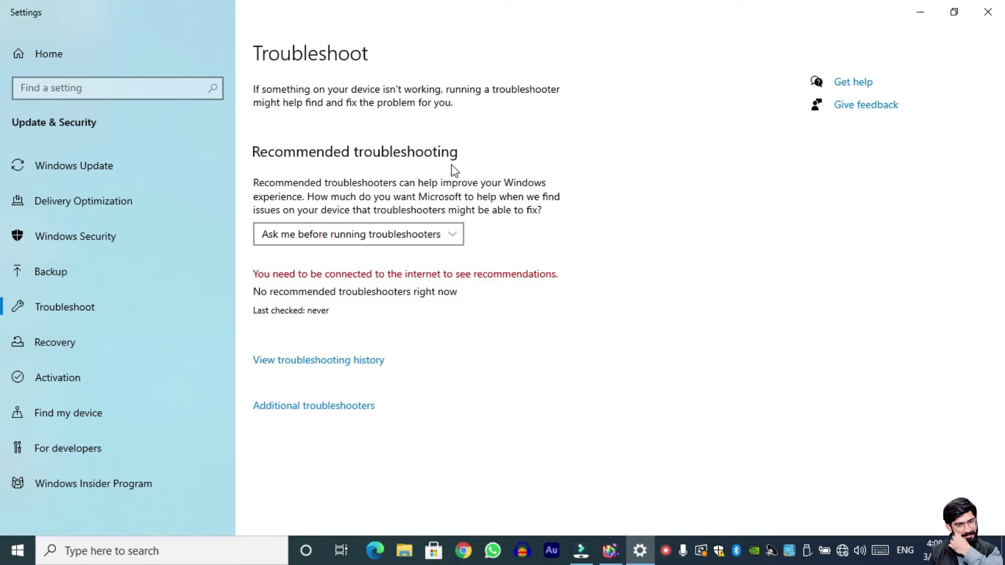
Open the additional troubleshooters and look through the available problem categories
left_click(318, 408)
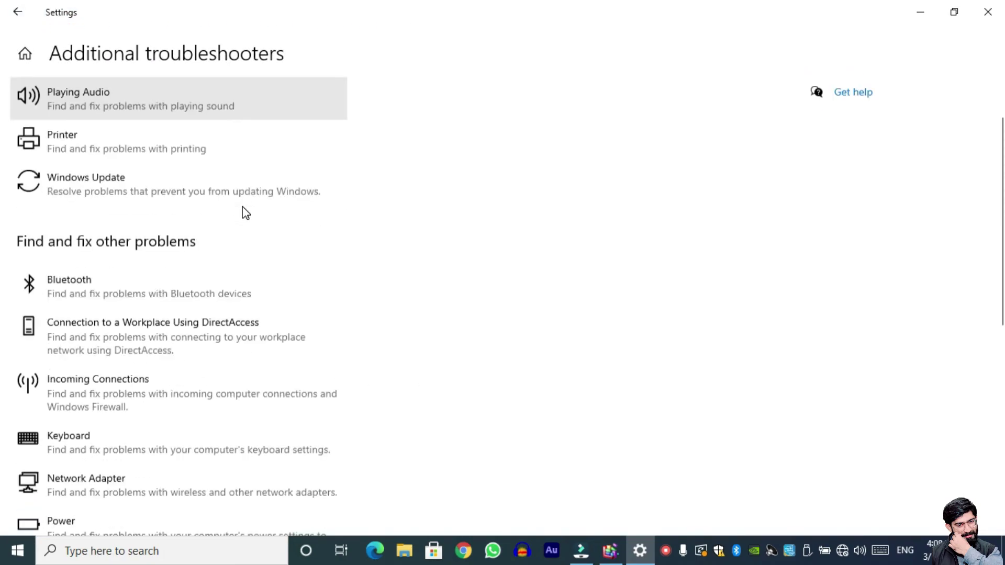
scroll(242, 209, "down", 8)
scroll(243, 207, "up", 7)
scroll(242, 210, "up", 3)
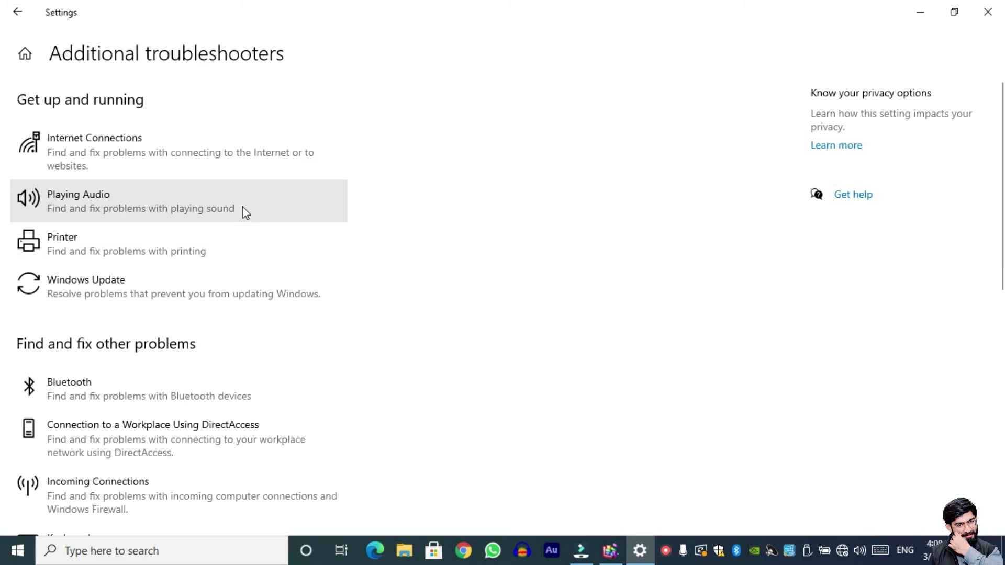
scroll(243, 211, "down", 3)
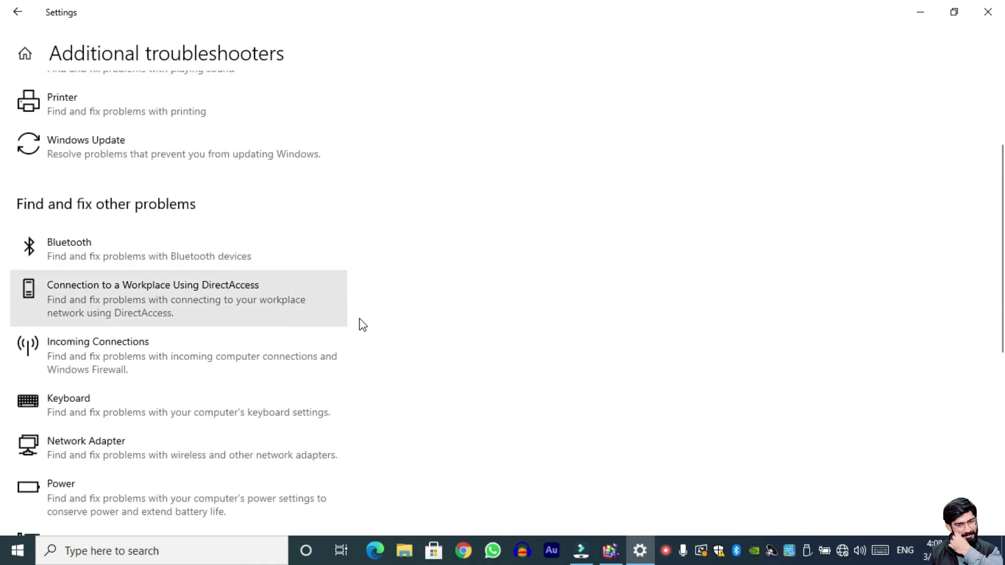
scroll(368, 330, "up", 3)
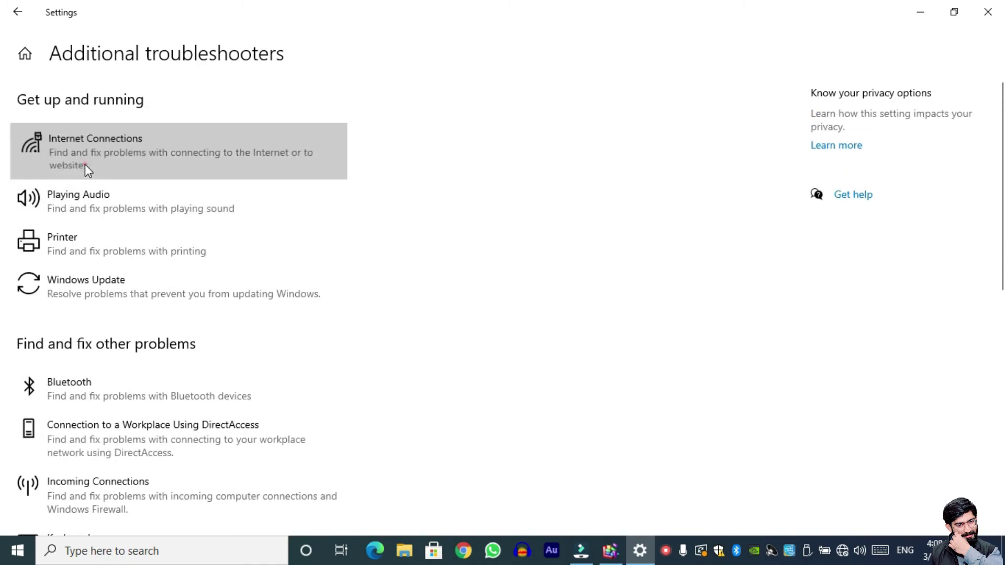
Run the Internet Connections troubleshooter on the connection to the Internet, and cancel it at the router or access point instructions
left_click(85, 165)
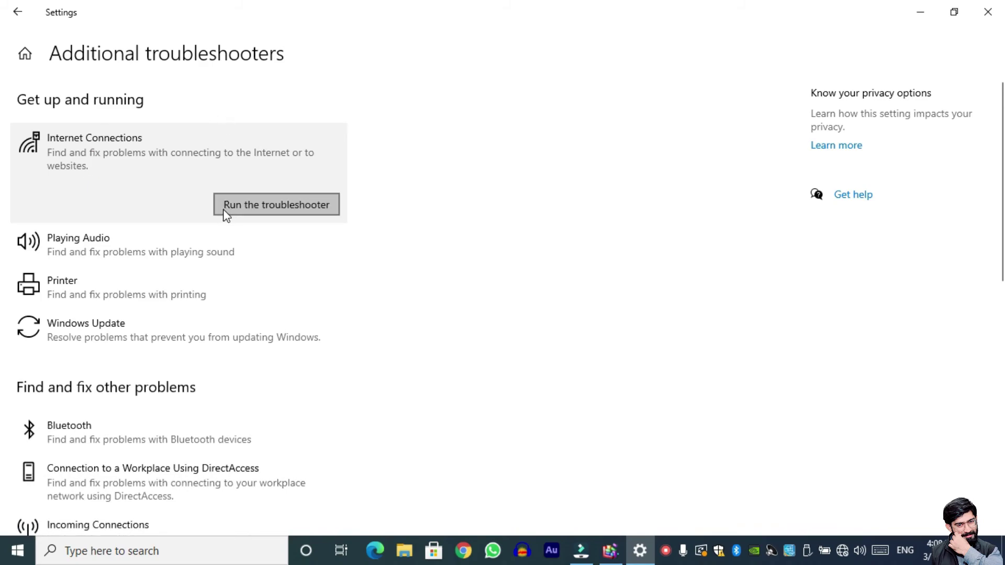
left_click(293, 206)
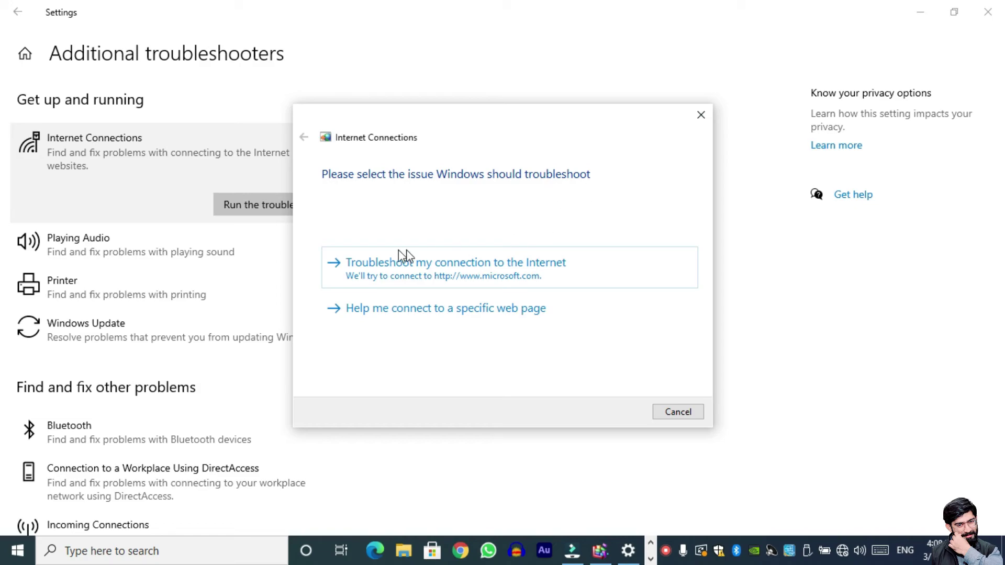
left_click(574, 263)
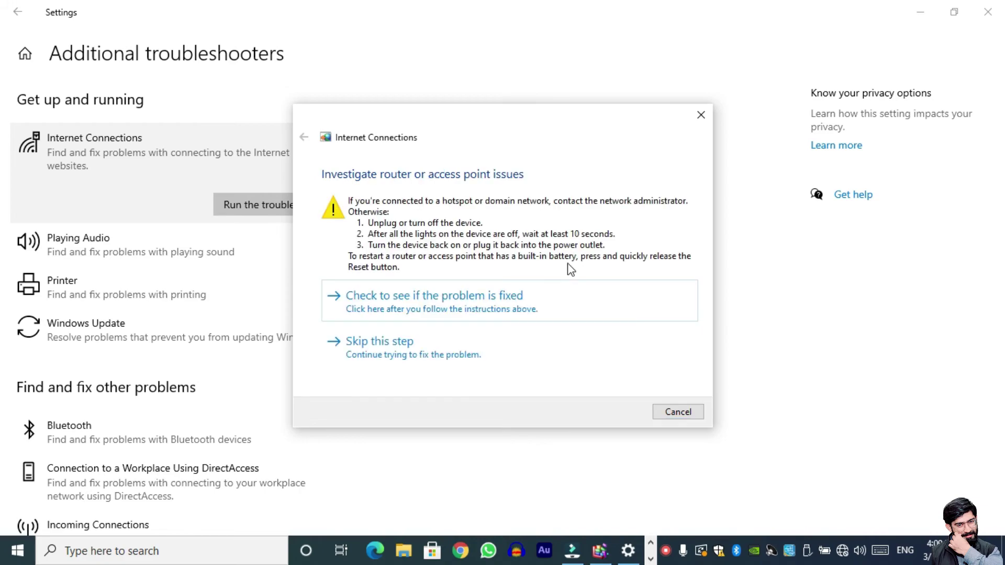
left_click(672, 413)
Review the remaining troubleshooters for other problems, from Bluetooth through Windows Store Apps
scroll(202, 298, "down", 5)
scroll(196, 305, "down", 5)
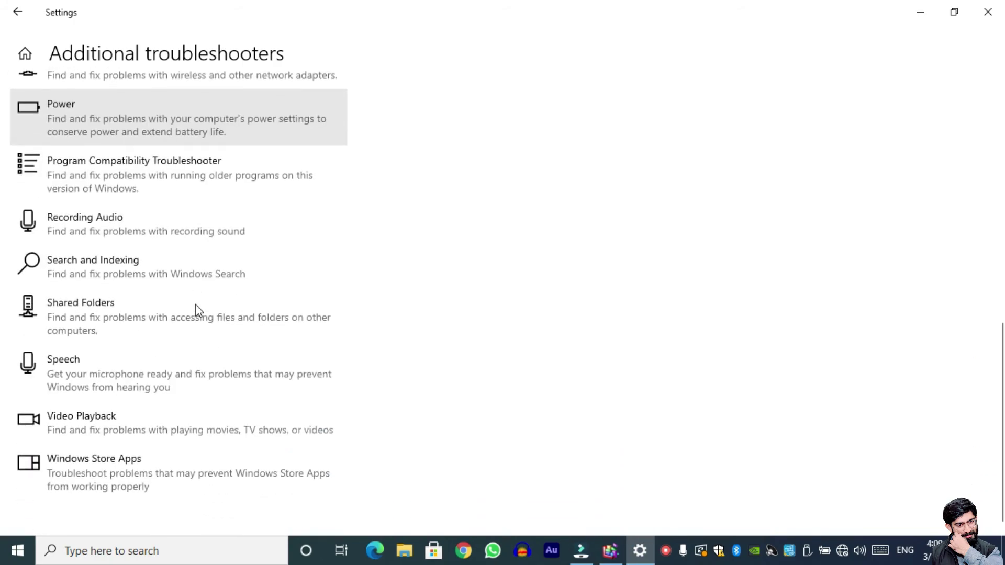
scroll(193, 306, "up", 1)
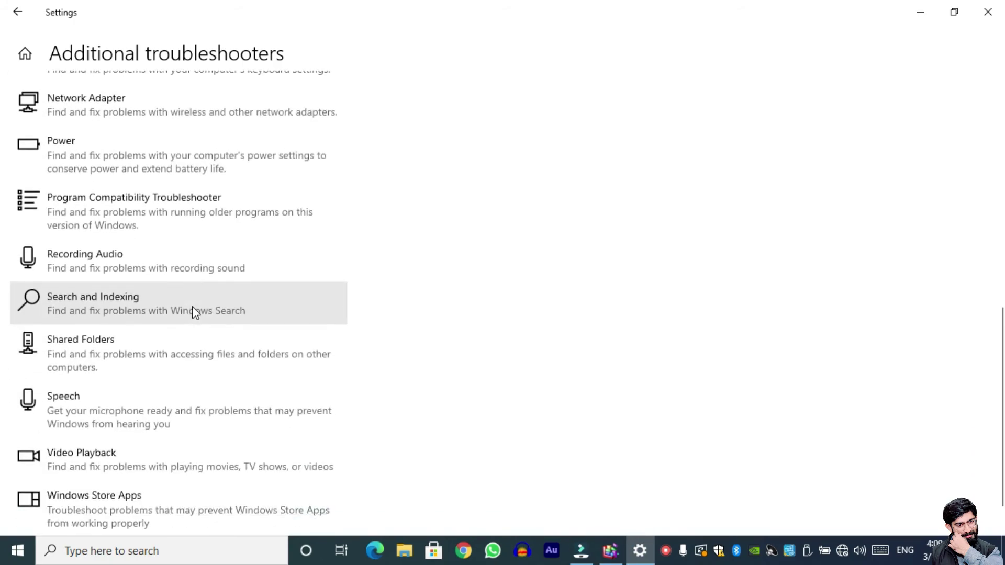
scroll(193, 307, "down", 1)
scroll(193, 306, "up", 7)
scroll(192, 306, "up", 4)
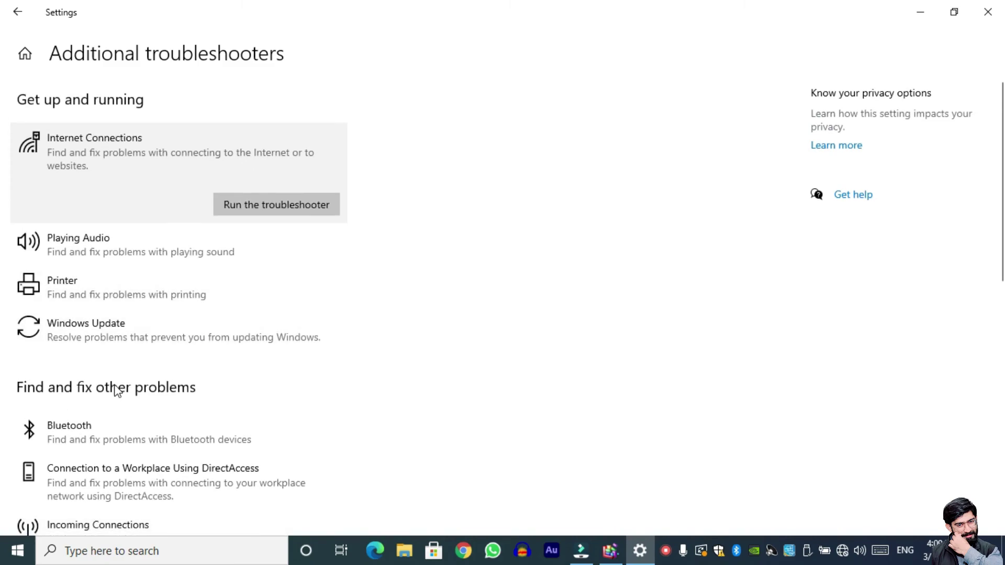
scroll(121, 429, "down", 3)
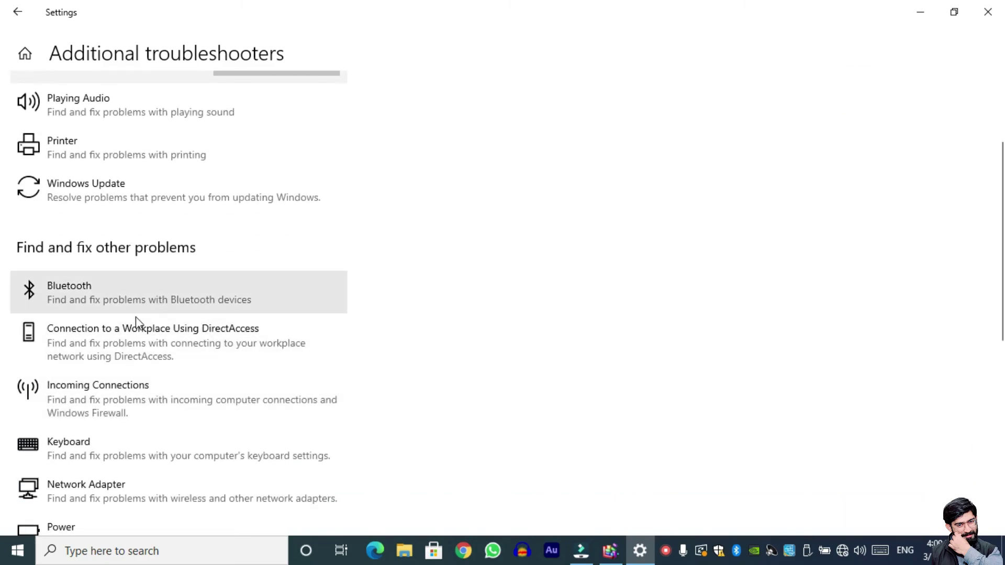
Return to the main Troubleshoot page and reselect "Ask me before running troubleshooters" for recommended troubleshooting
left_click(17, 11)
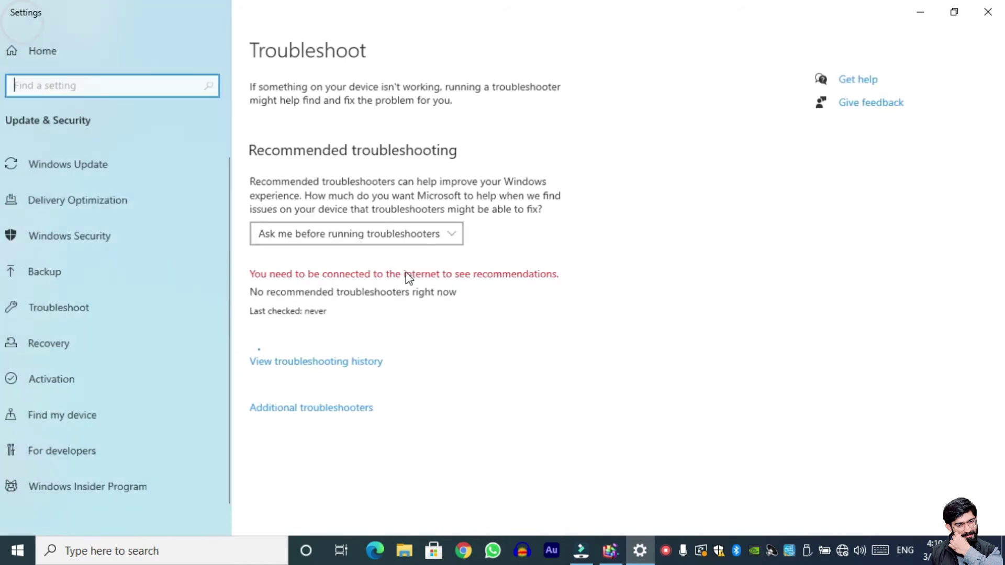
left_click(319, 234)
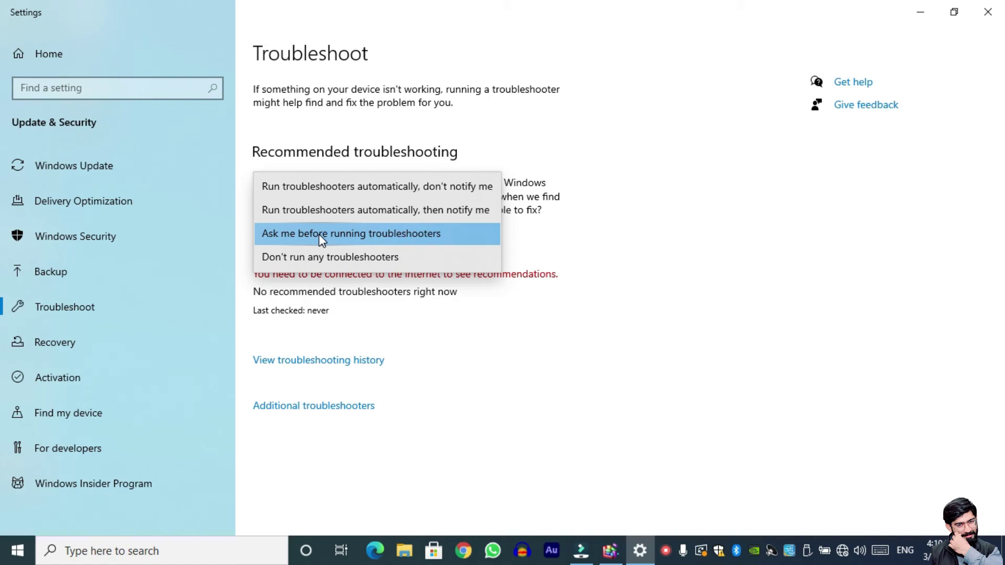
left_click(319, 234)
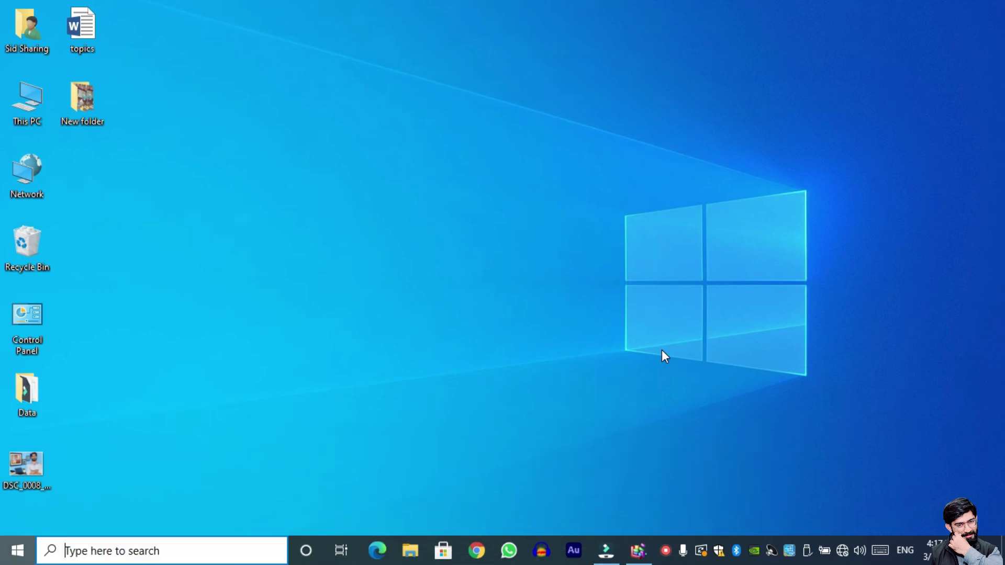
Find the Reset this PC recovery settings through Windows search and start the reset to reach its file-keeping options
key("super")
type("reser")
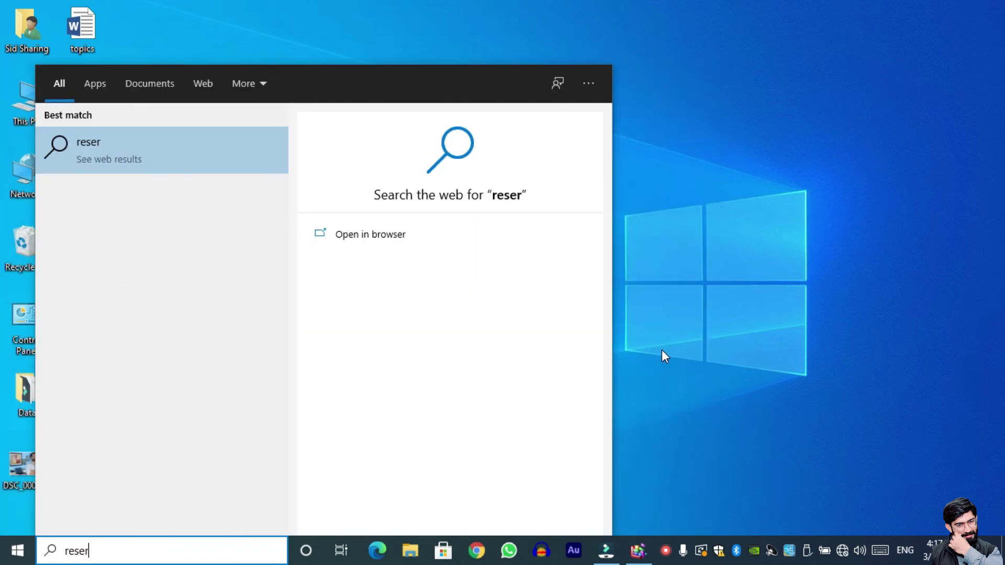
key("BackSpace")
left_click(127, 149)
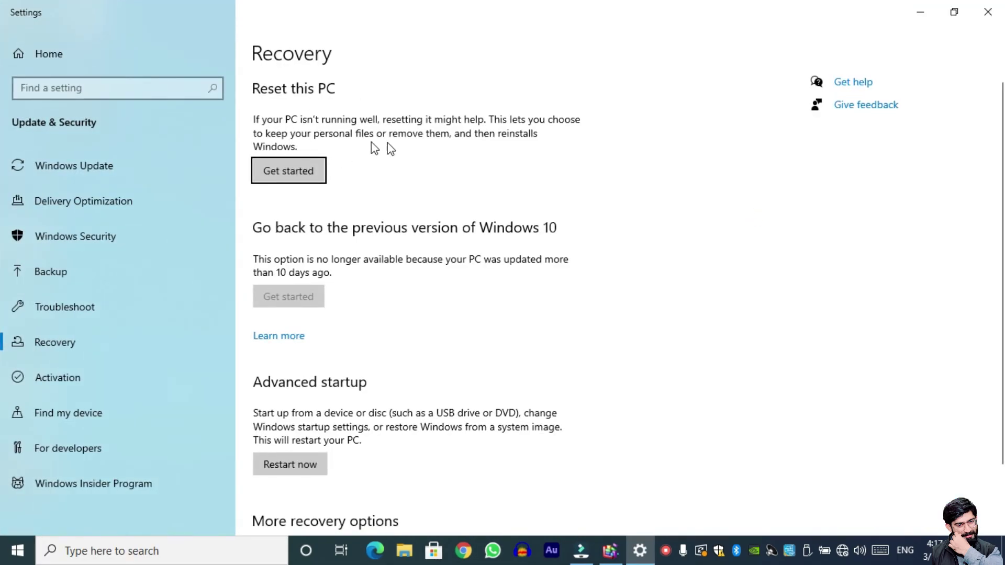
left_click(279, 176)
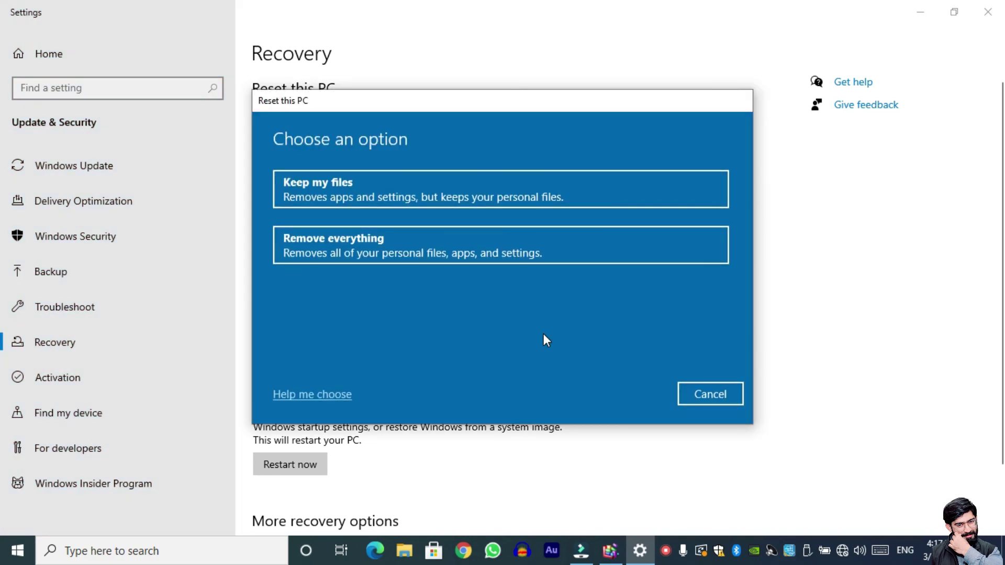